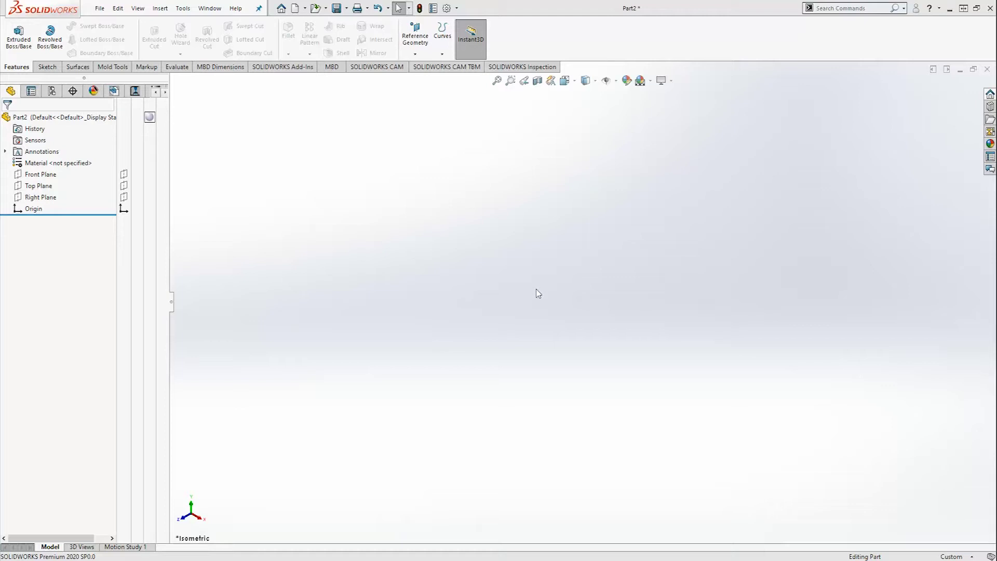
Sketch a center rectangle about 6.56 by 5.41 in on the Top Plane, centered on the origin.
click(32, 188)
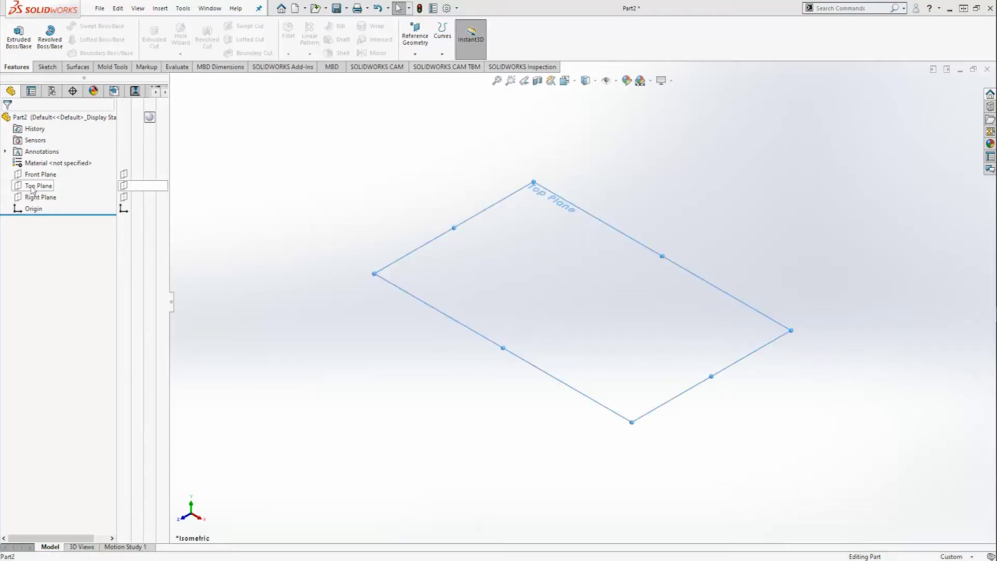
click(40, 170)
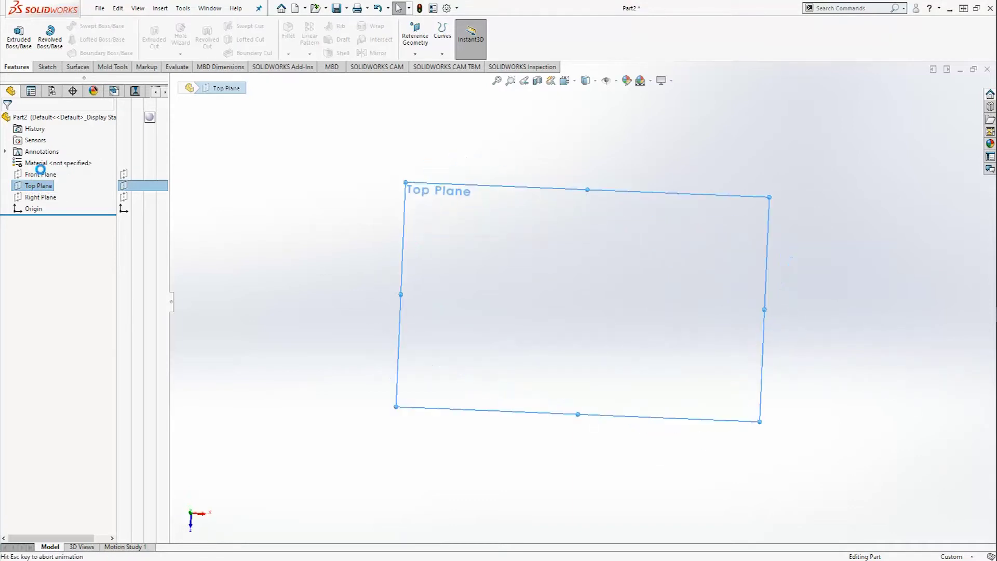
click(71, 41)
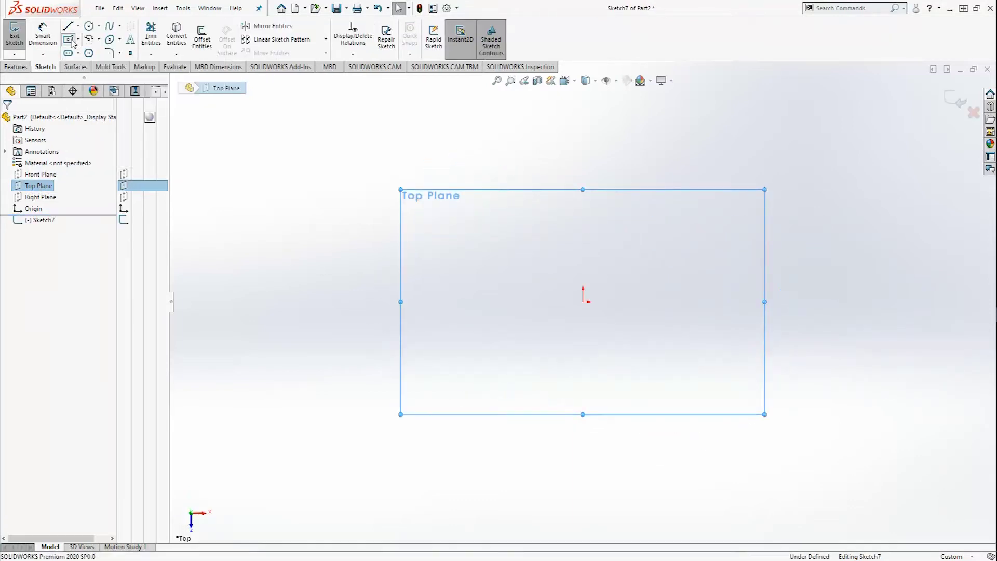
click(583, 301)
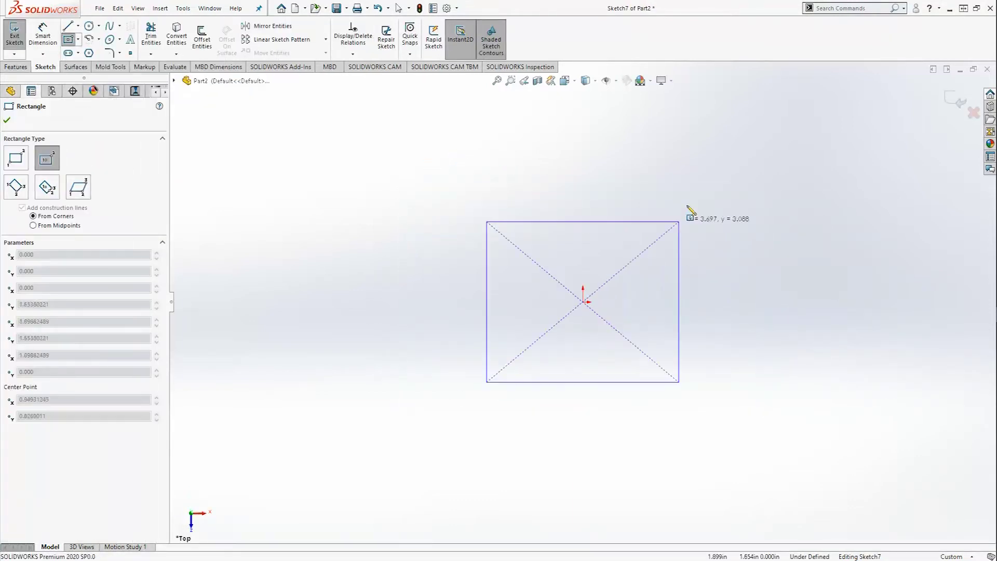
click(756, 163)
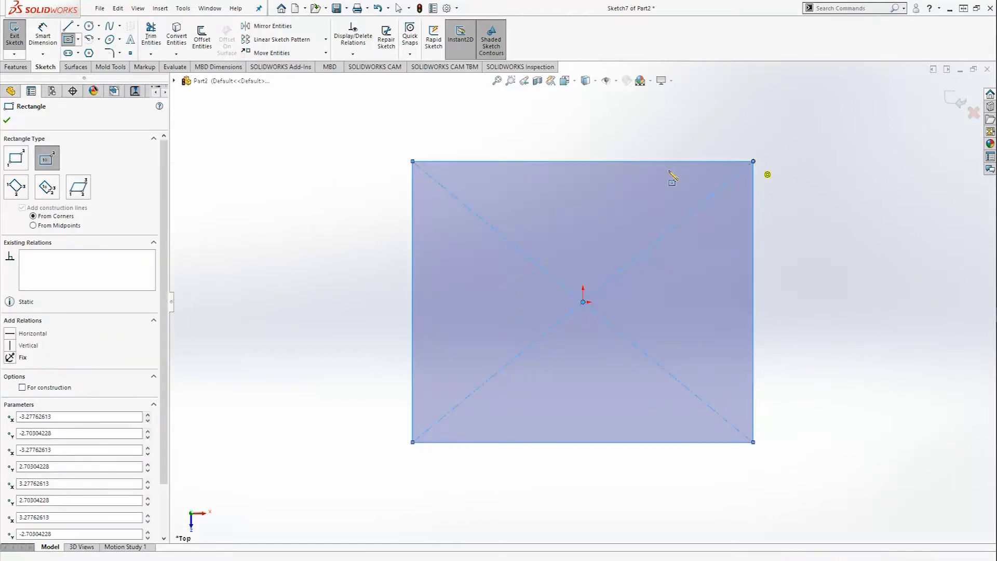
Extrude the rectangle 0.06 in into a thin plate.
click(15, 67)
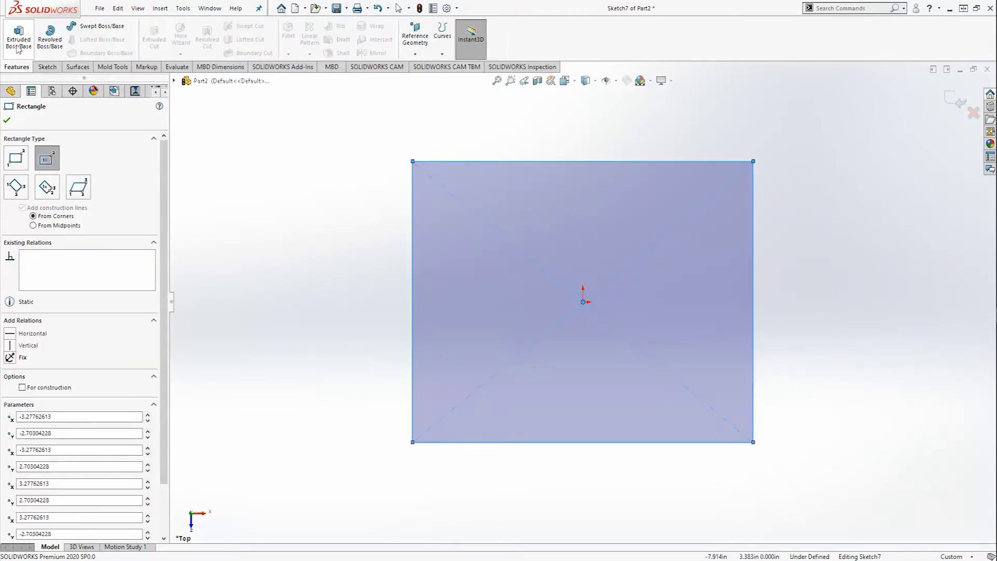
click(18, 37)
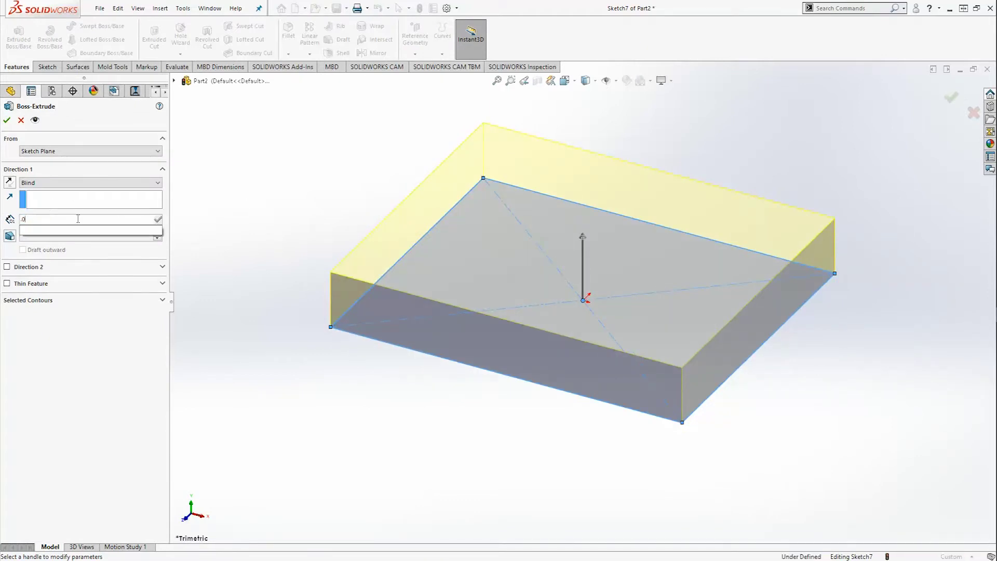
text(0.06)
key(Return)
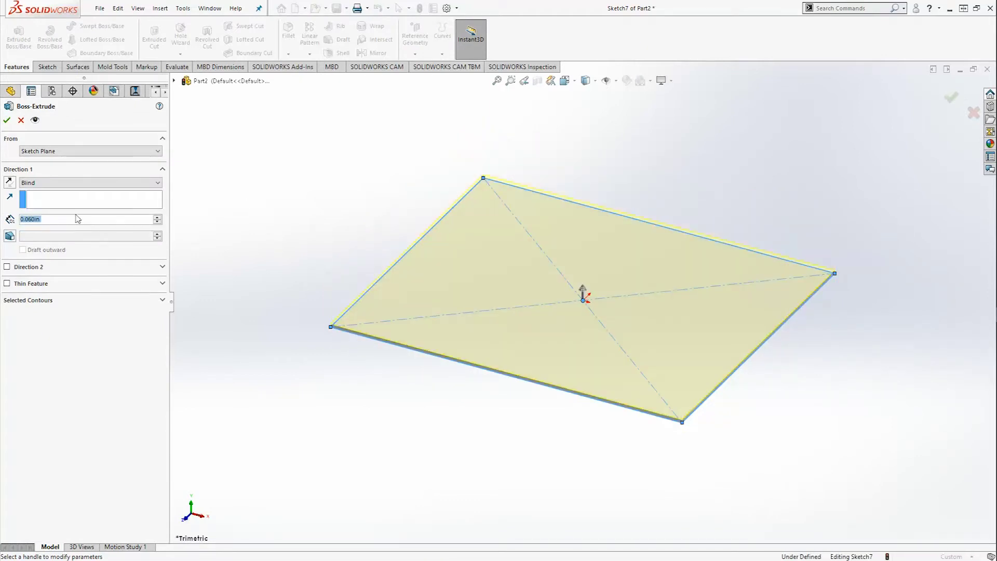
click(7, 120)
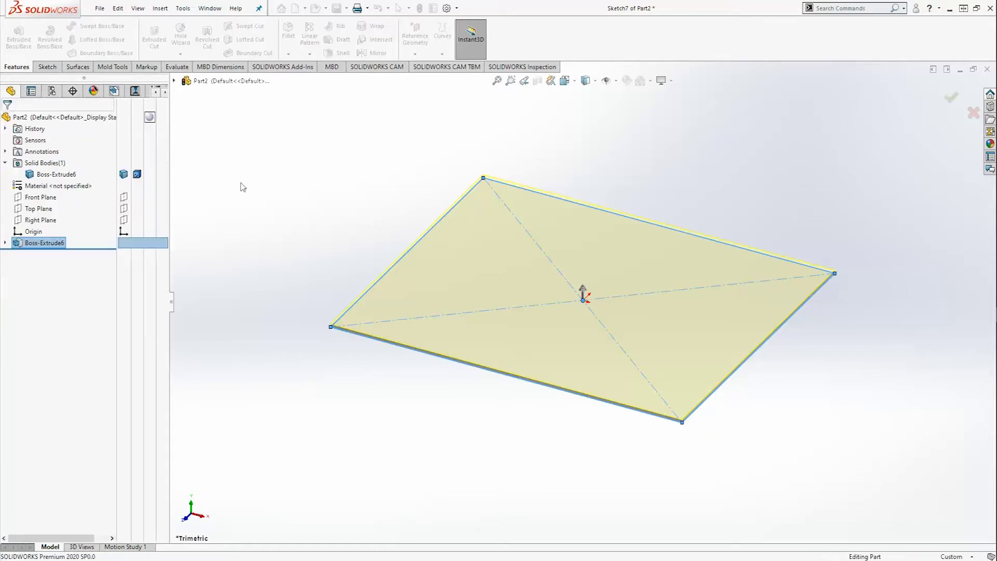
click(287, 186)
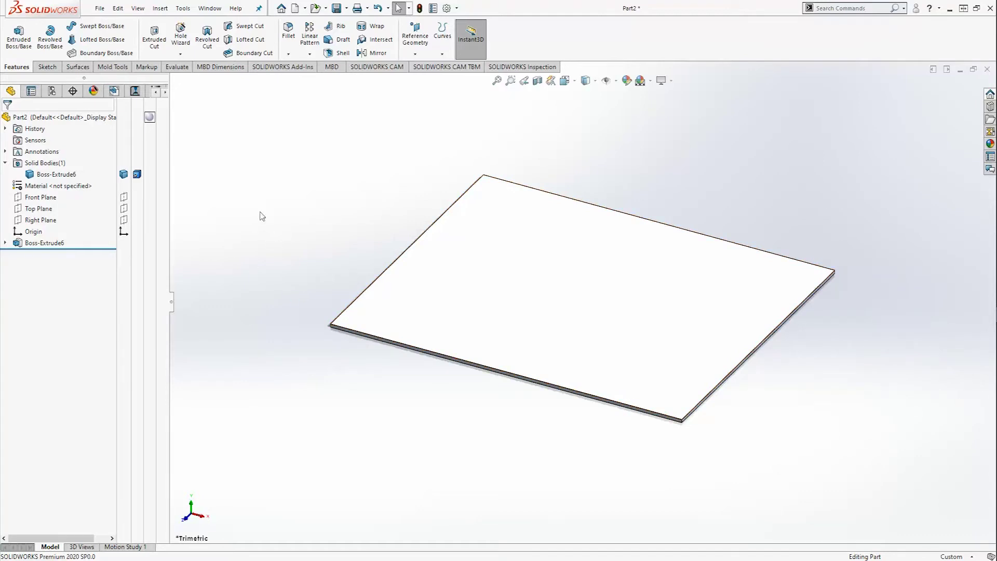
Sketch a circle with a radius of about 0.40 in on the Top Plane, about 1.44 in from the origin in negative X.
click(39, 208)
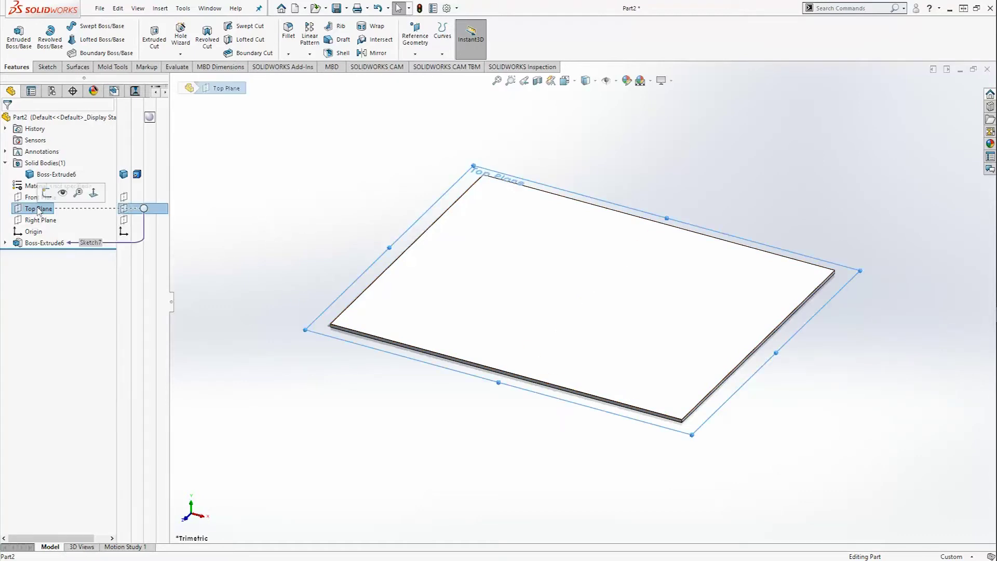
click(48, 195)
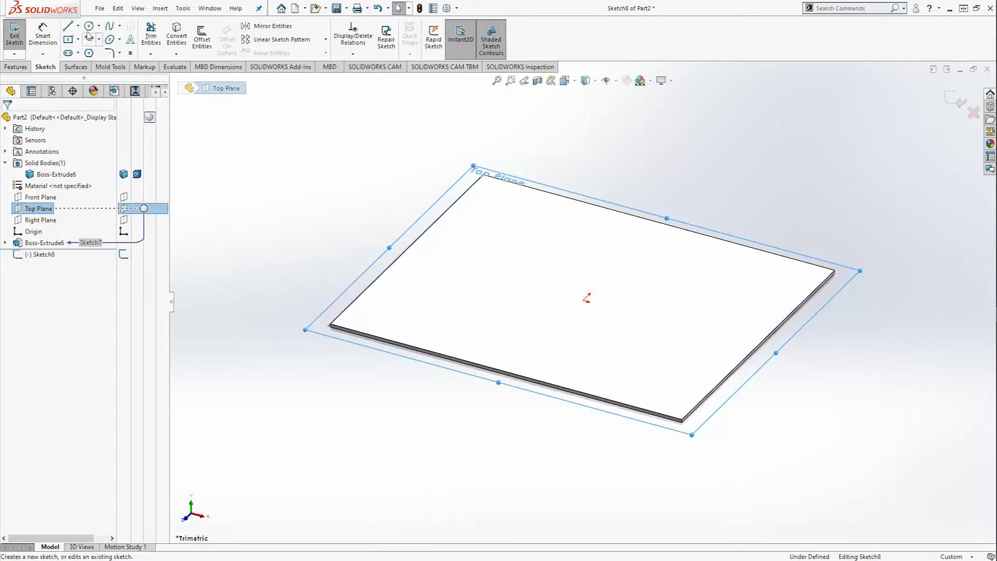
click(89, 25)
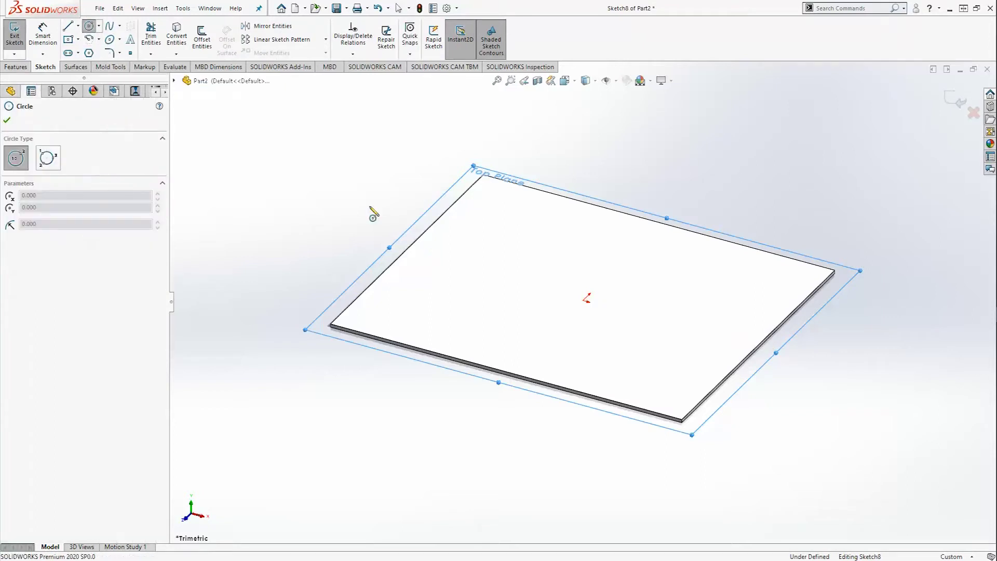
mouse_move(510, 274)
mouse_down()
mouse_move(540, 270)
mouse_move(521, 265)
mouse_up()
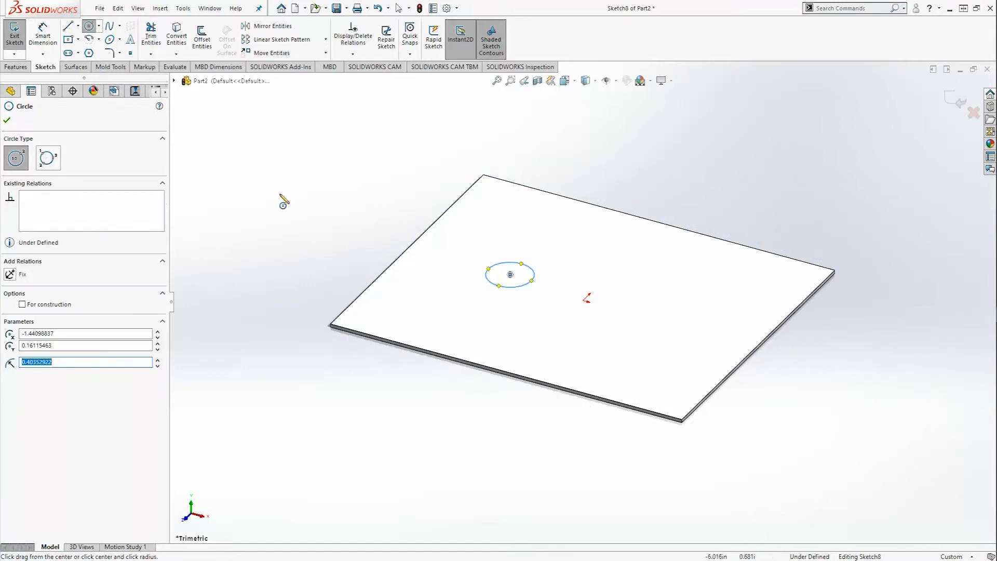
Extrude the circle 1 in as a separate body, with Merge result turned off.
click(13, 68)
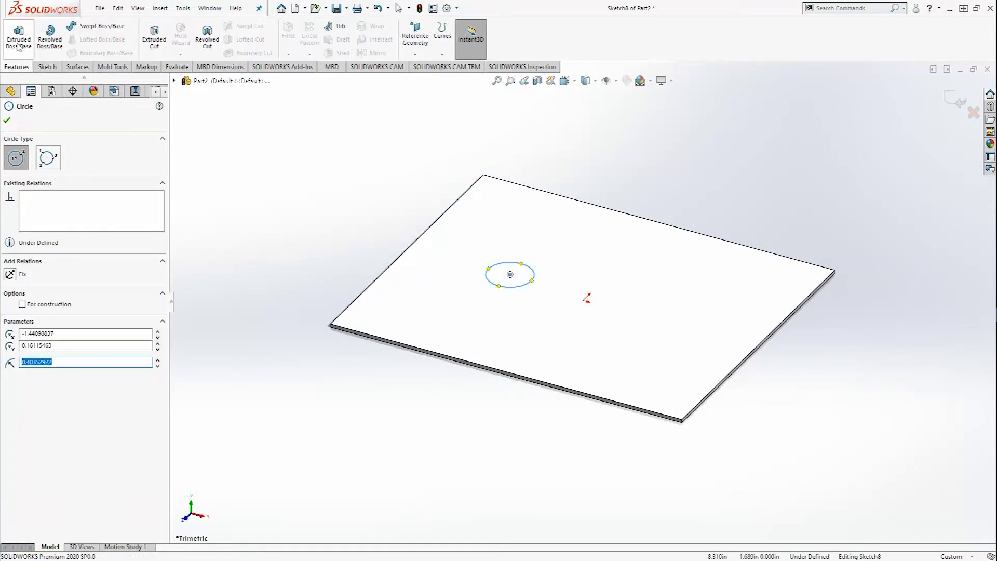
click(17, 42)
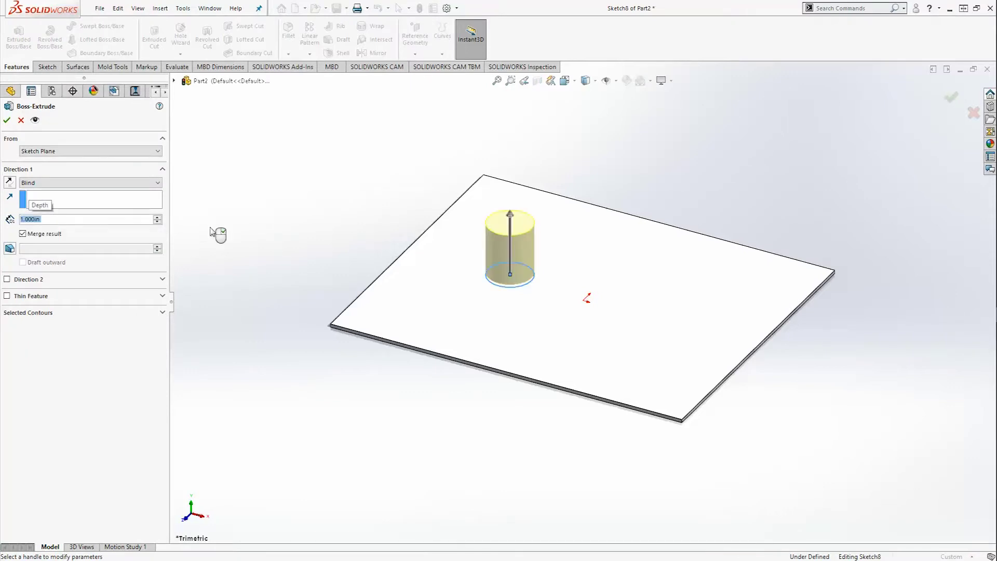
click(47, 235)
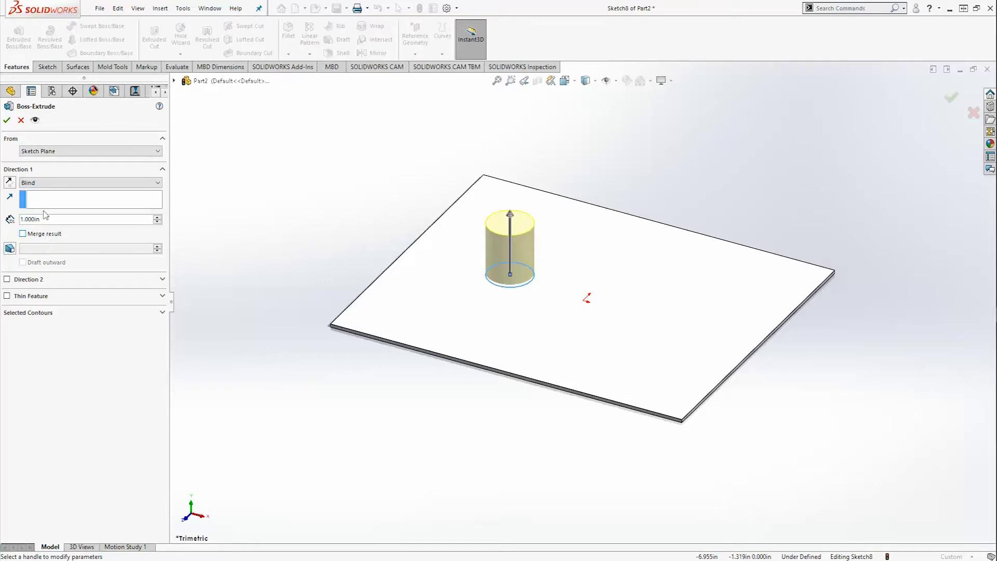
click(8, 121)
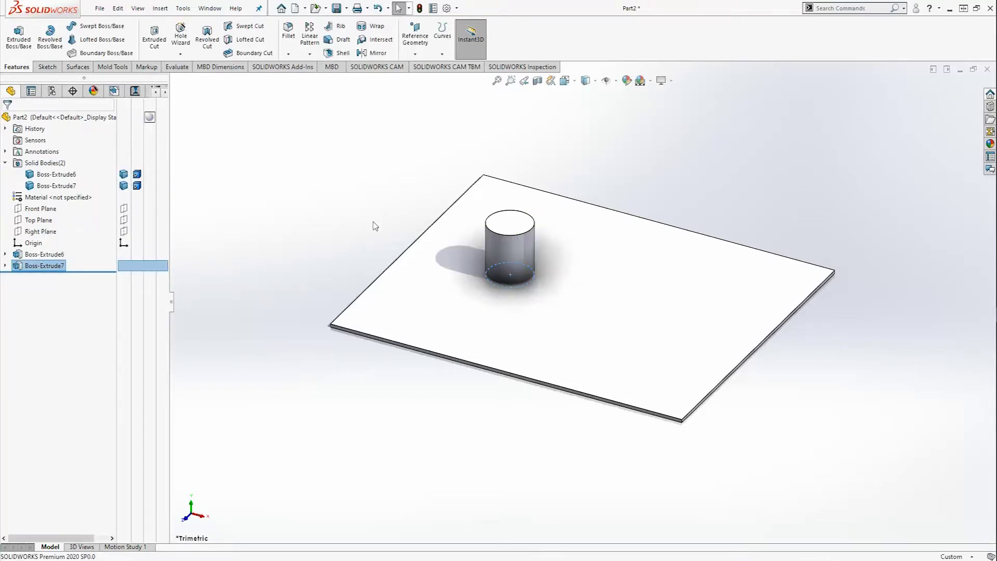
scroll(518, 277, down, 3)
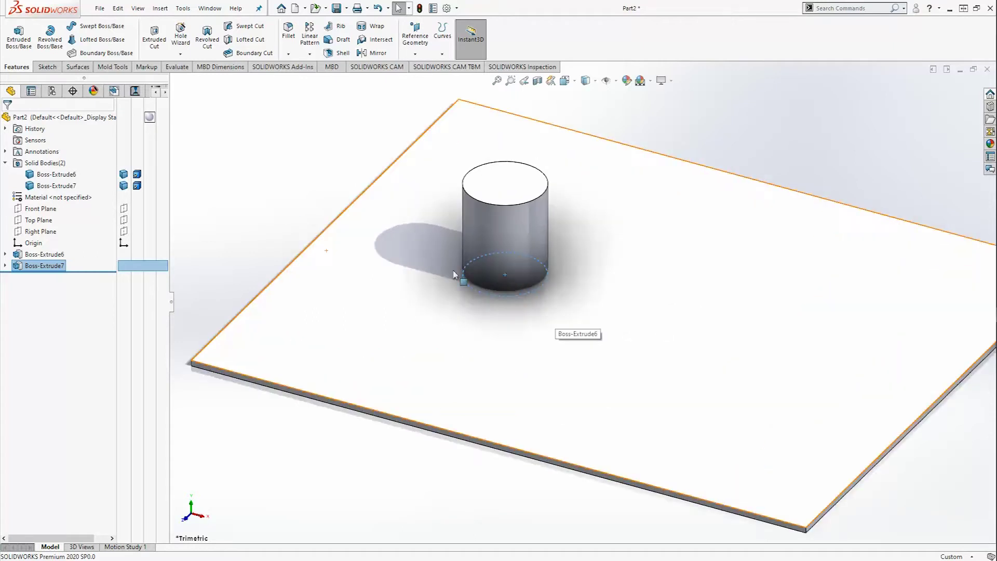
click(285, 207)
Start an Indent feature with the plate as target body and the cylinder as tool body region.
middle_drag(512, 309, 510, 278)
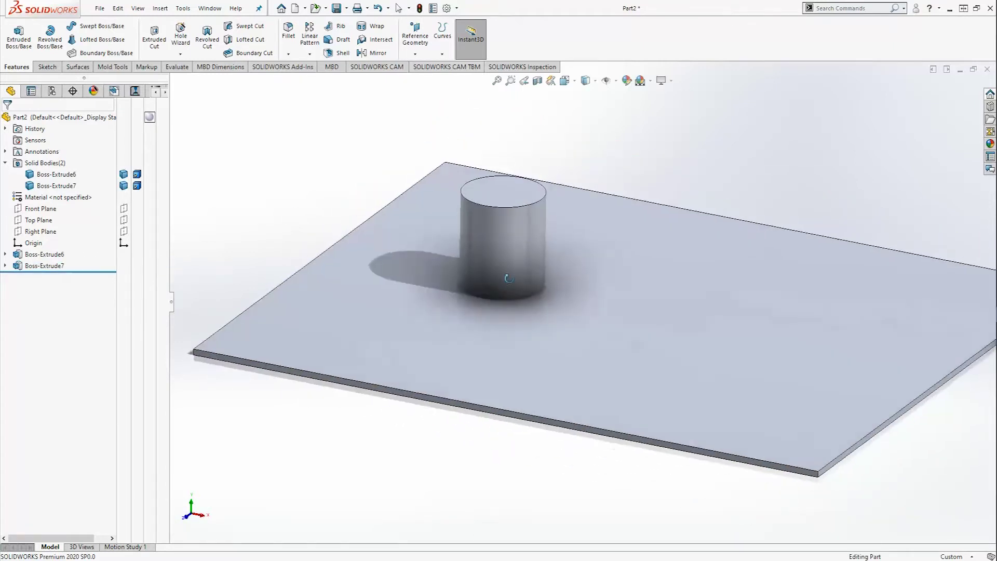
scroll(483, 302, down, 3)
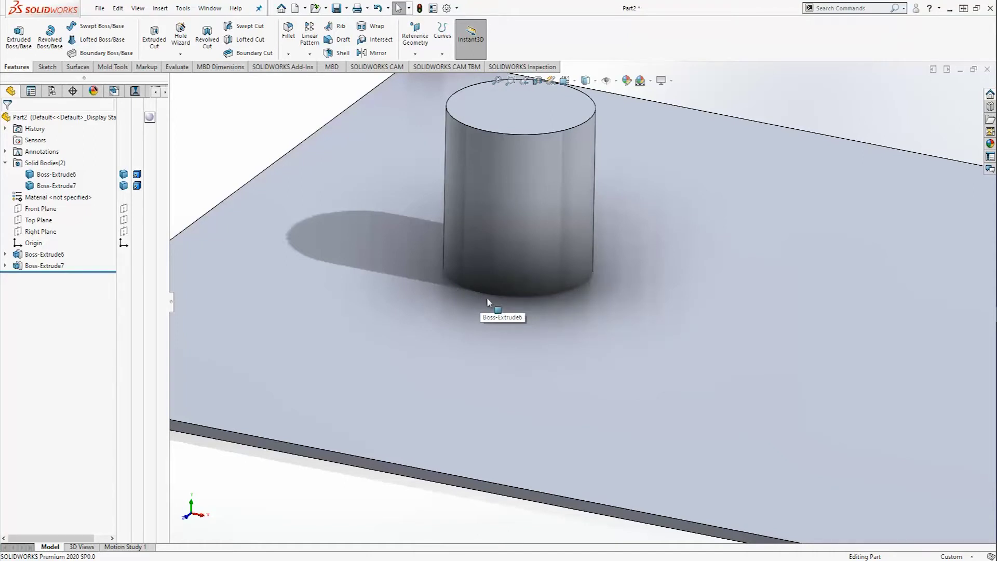
scroll(474, 311, up, 1)
scroll(474, 311, up, 3)
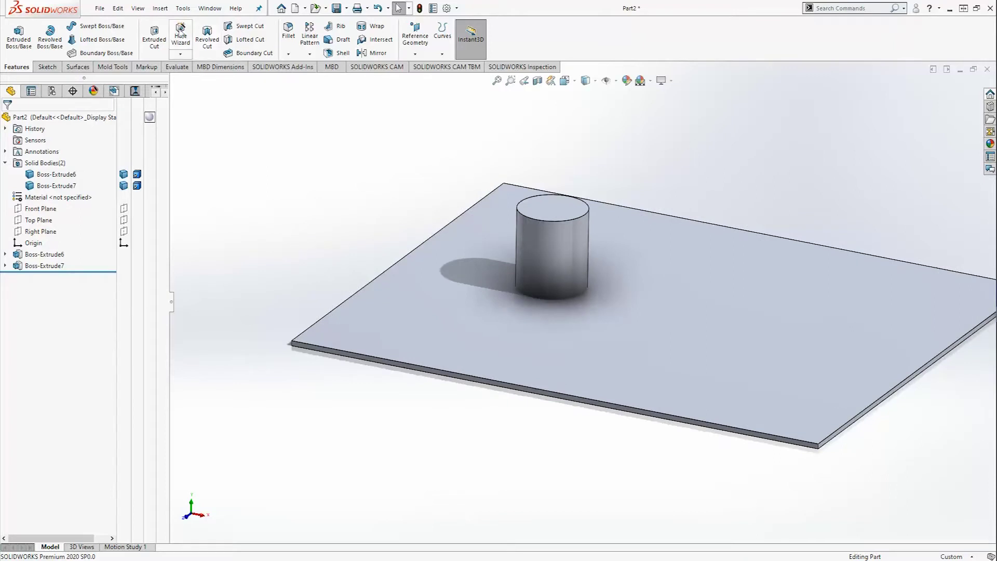
click(160, 9)
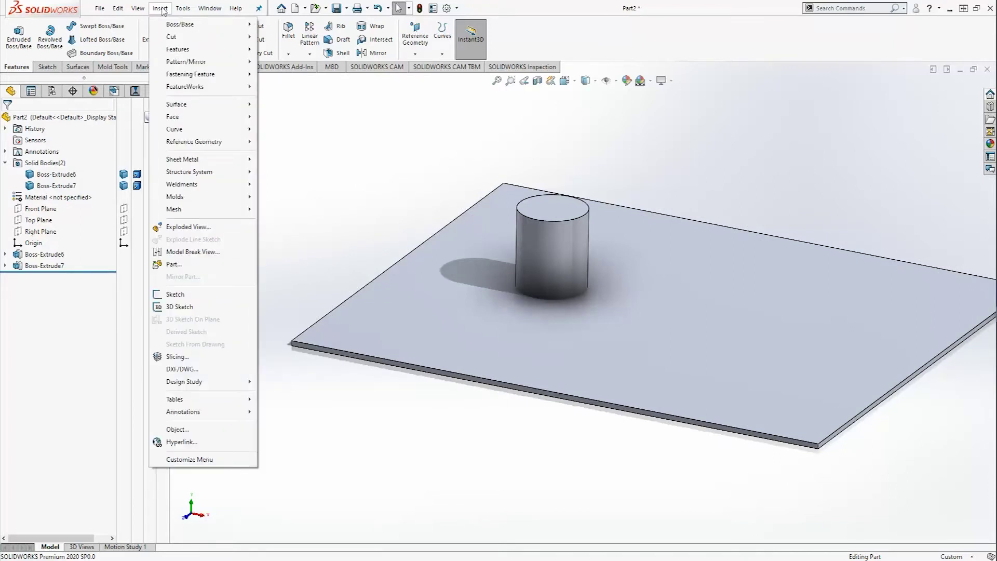
mouse_move(185, 49)
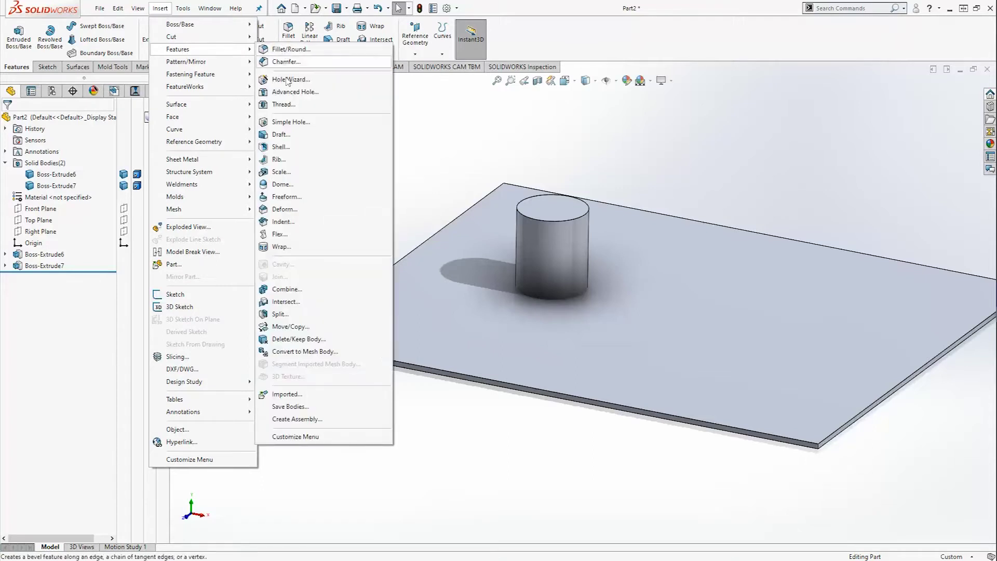
click(299, 224)
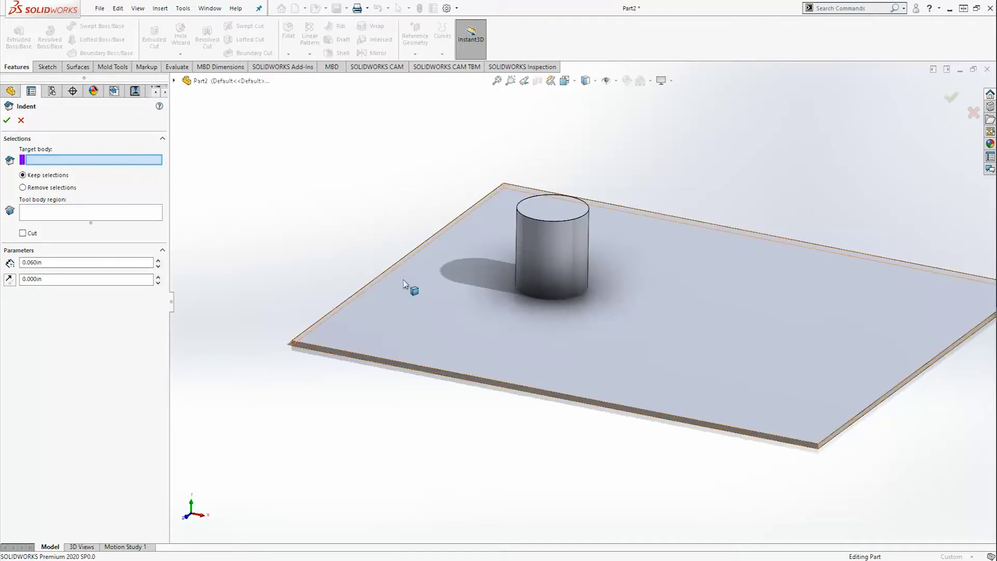
click(424, 280)
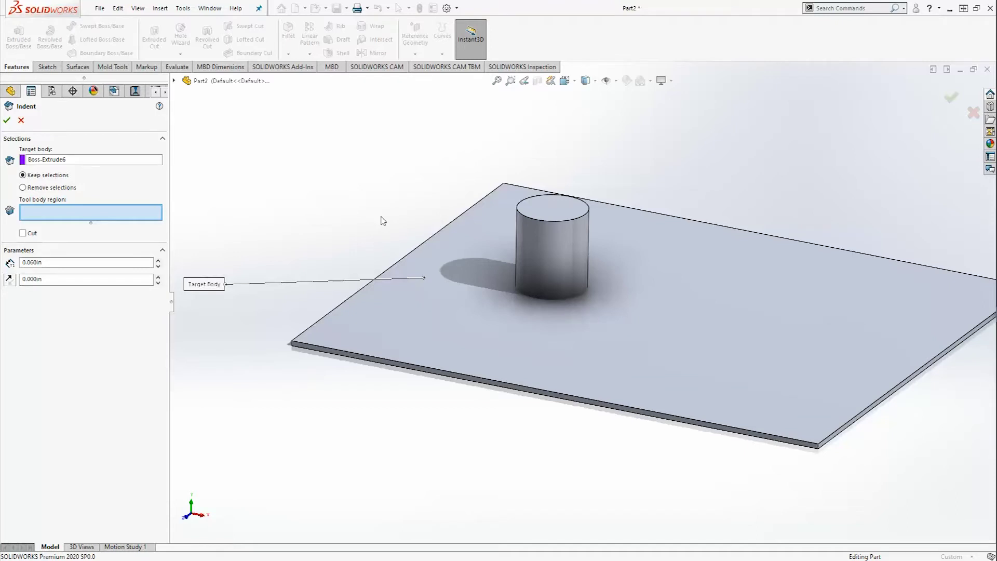
click(540, 239)
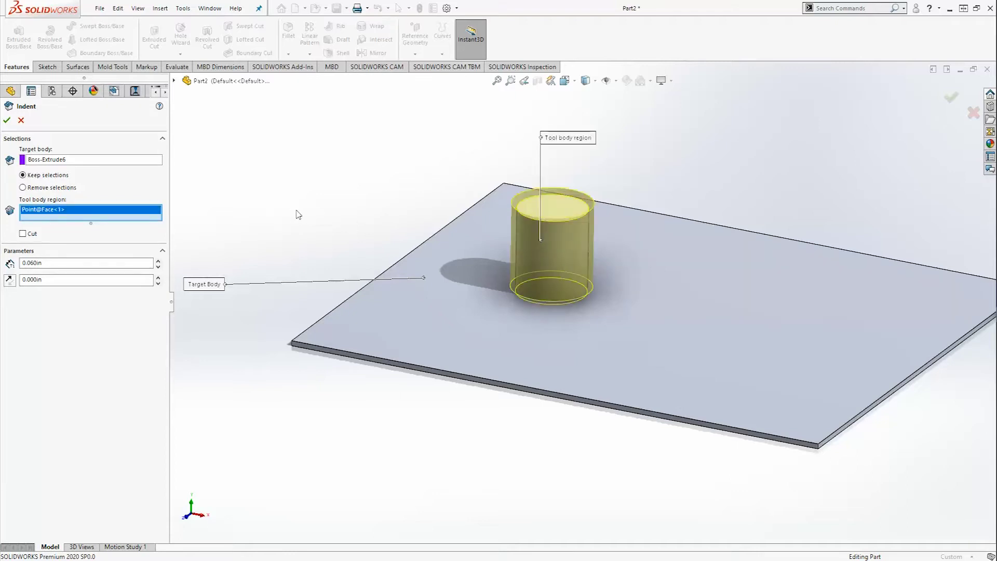
Preview the indent from the front with Remove selections and switch back to Keep selections.
middle_drag(323, 220, 335, 193)
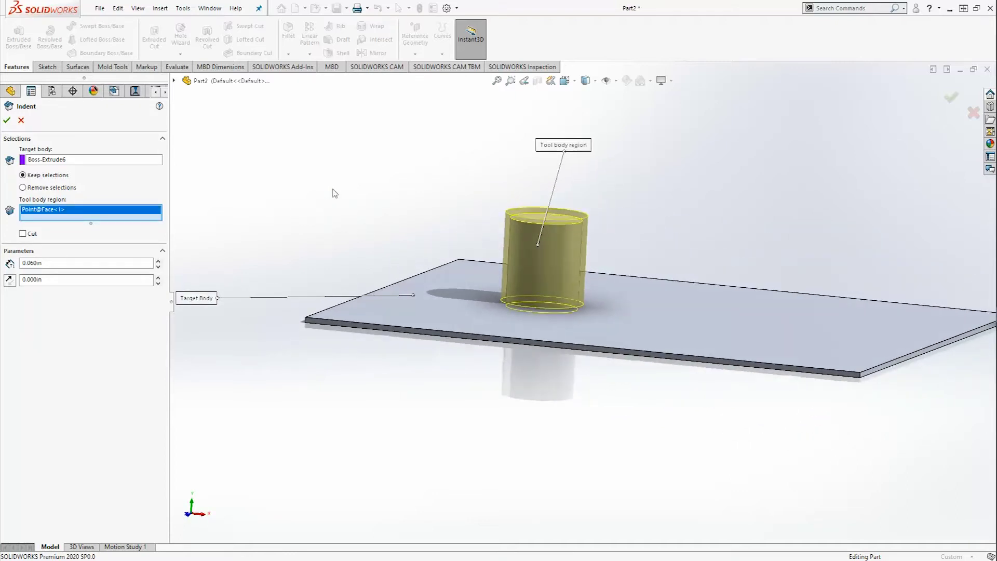
key(ctrl+1)
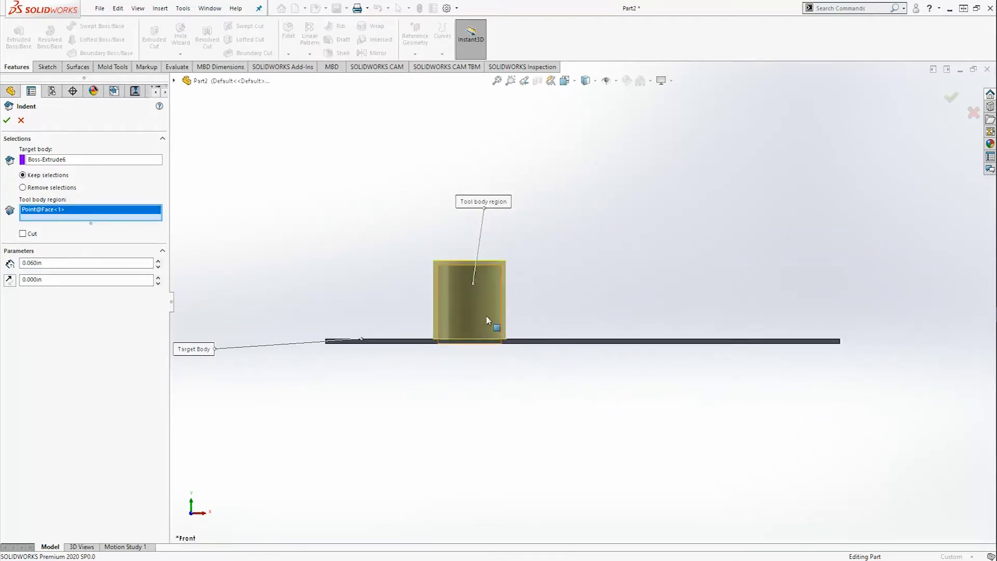
scroll(460, 305, down, 5)
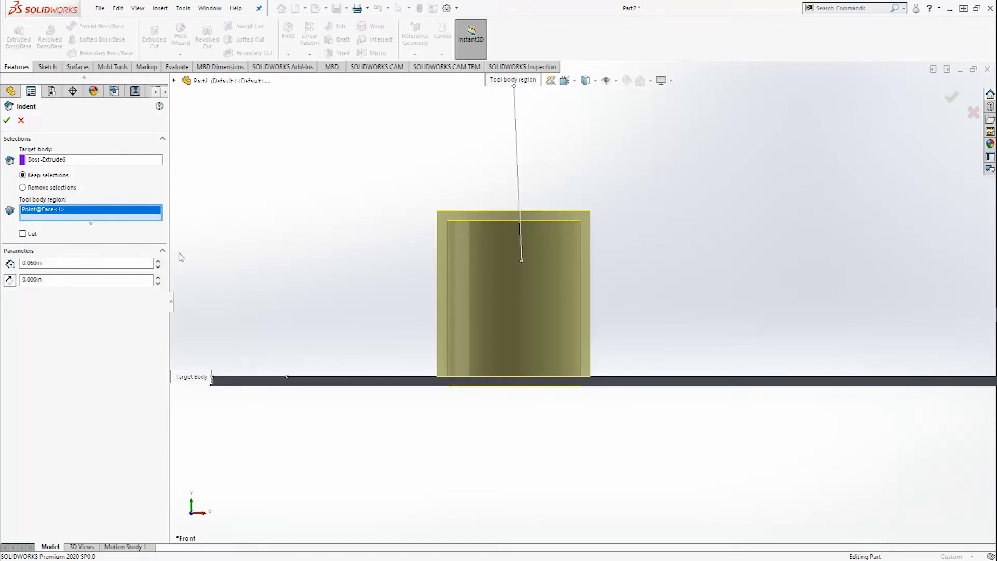
click(53, 187)
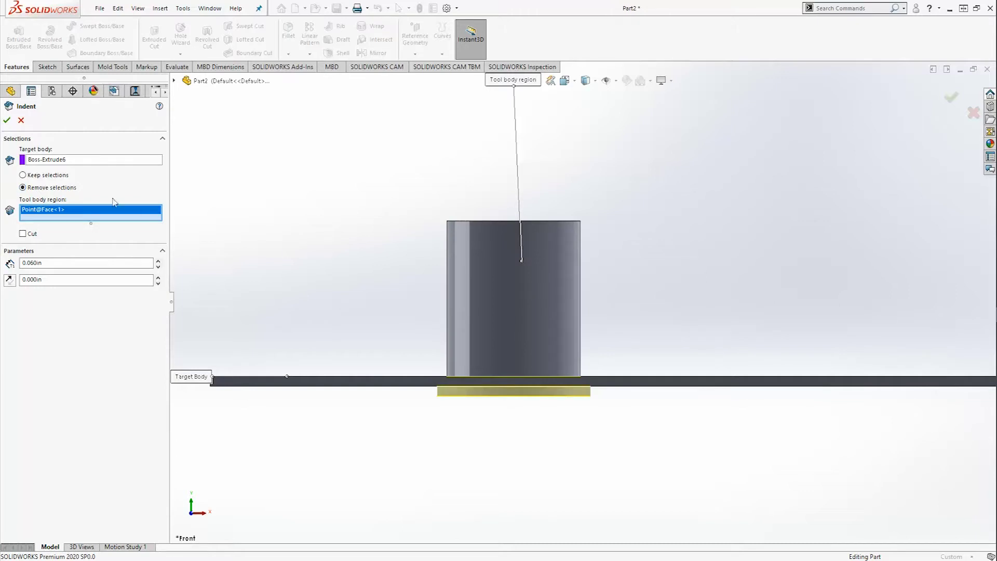
click(51, 177)
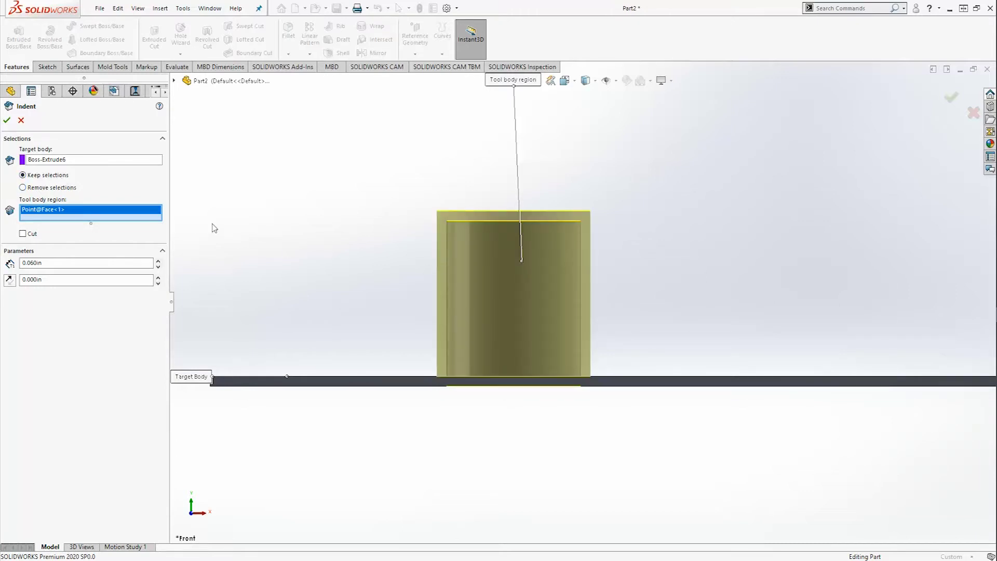
Preview the indent with the Cut option turned on, checking the clearance field, and turn Cut back off.
click(23, 234)
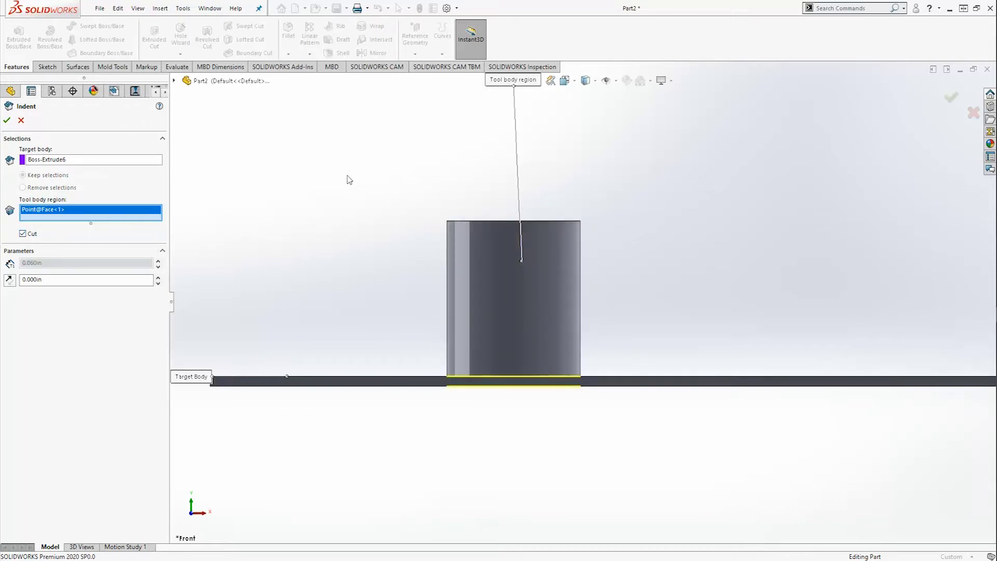
middle_drag(347, 179, 350, 222)
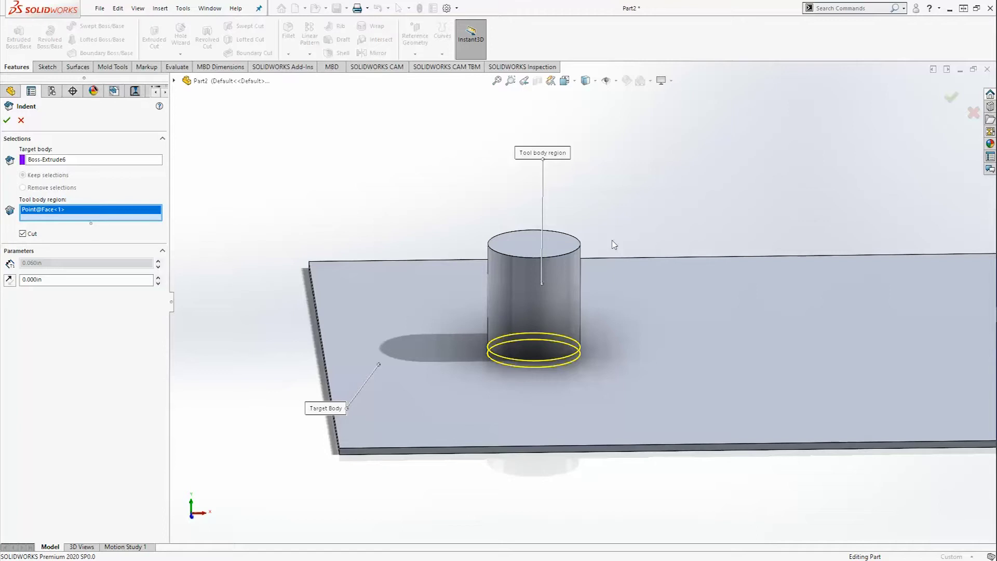
click(49, 281)
drag(49, 281, 17, 280)
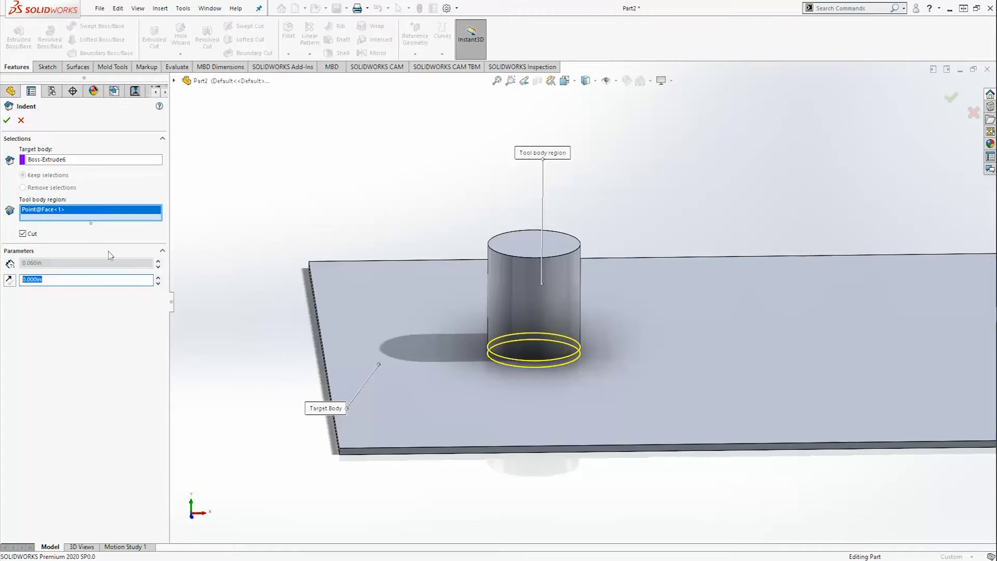
click(22, 235)
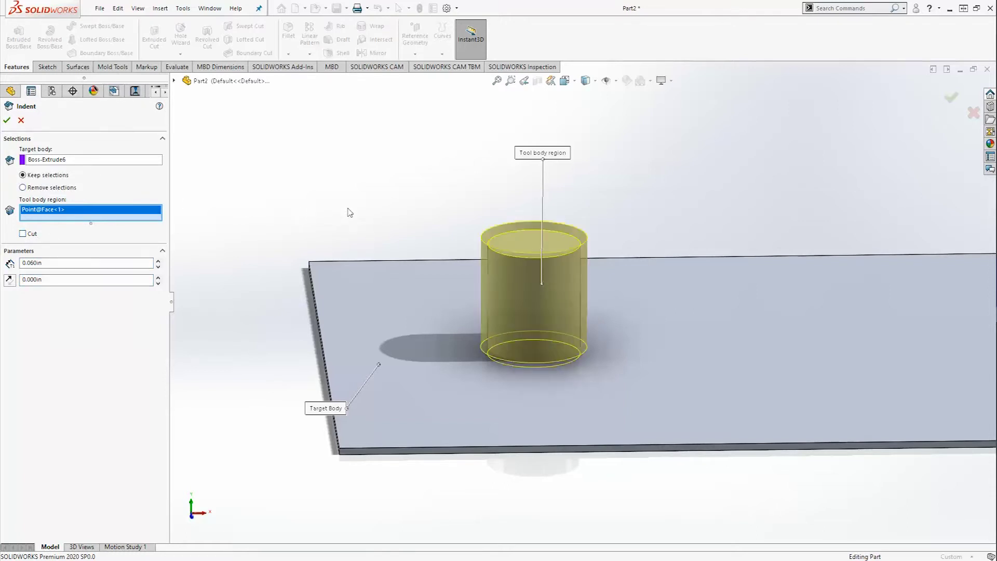
Create the indent with Keep selections, a thickness of 0.060 in and a clearance of 0.000 in, and check it from below.
key(ctrl+1)
scroll(479, 293, down, 2)
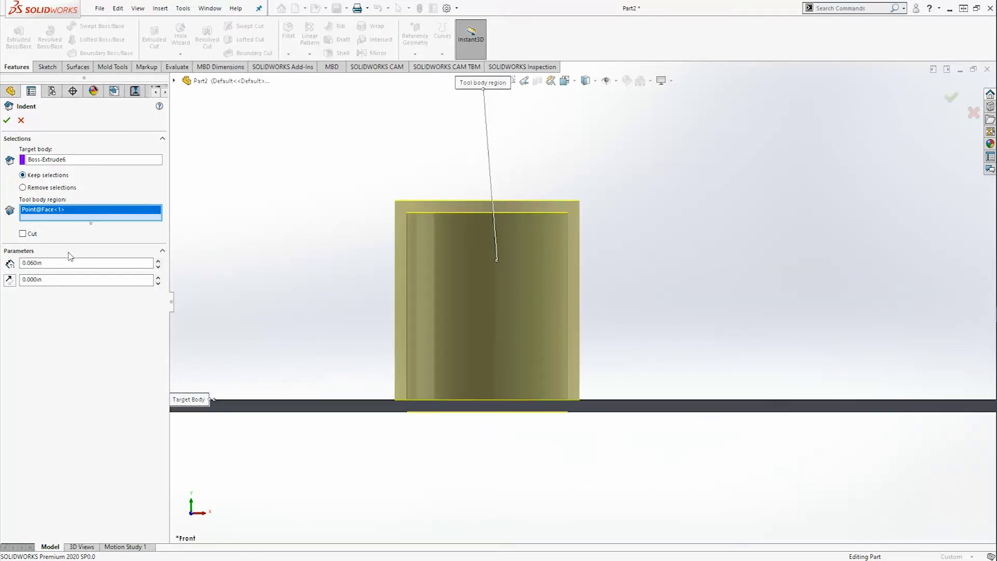
drag(75, 264, 14, 262)
click(7, 121)
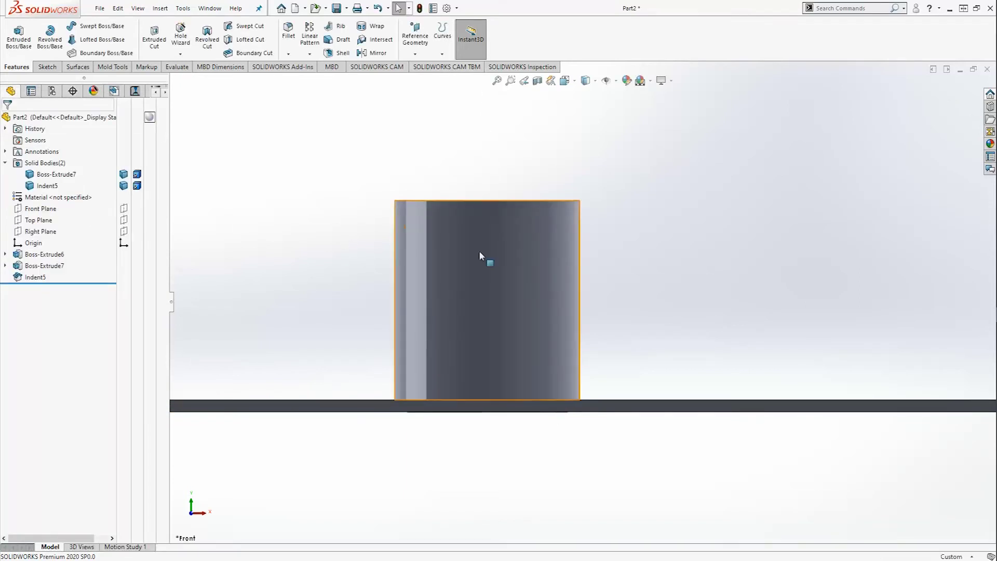
mouse_move(474, 276)
middle_down()
mouse_move(501, 251)
mouse_move(480, 460)
mouse_move(456, 360)
mouse_move(467, 253)
mouse_move(468, 283)
middle_up()
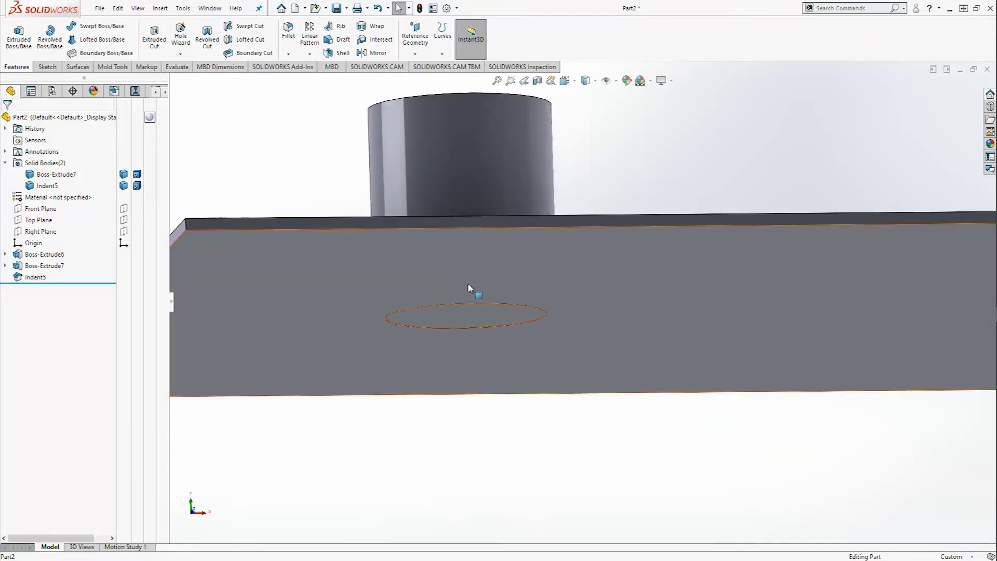
Reopen the indent feature for editing and set its clearance to 0.010 in.
key(ctrl+1)
right_click(35, 277)
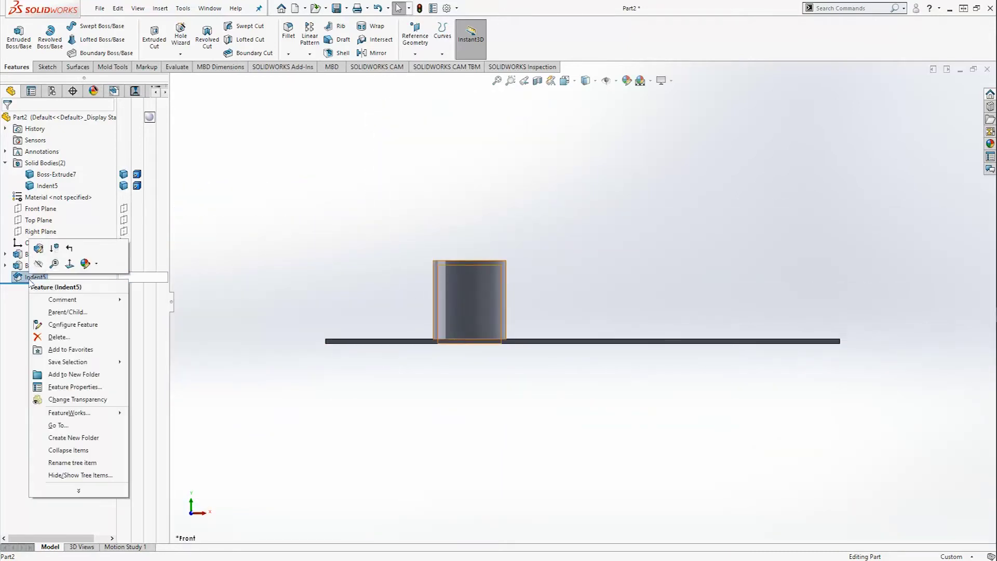
click(36, 249)
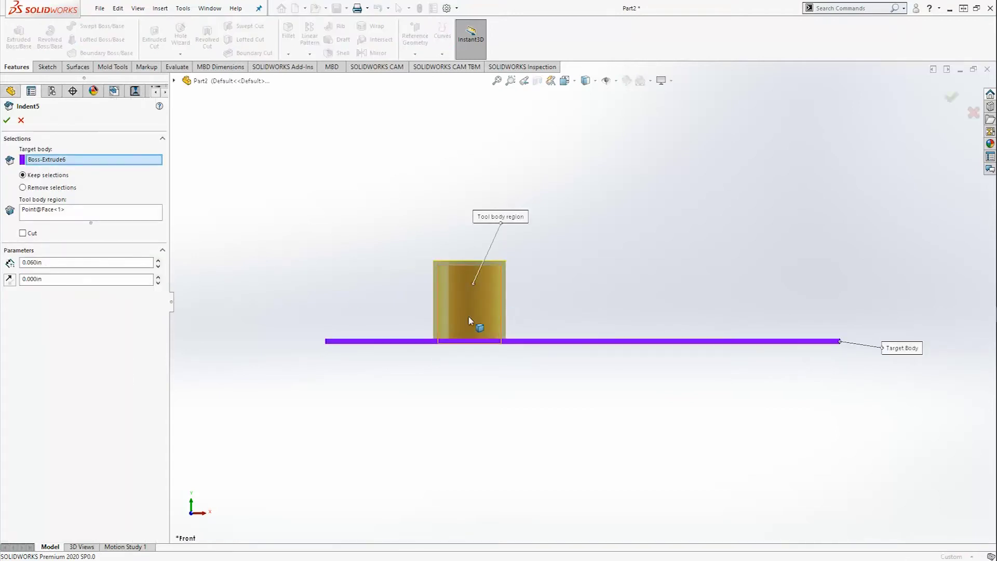
scroll(469, 318, down, 5)
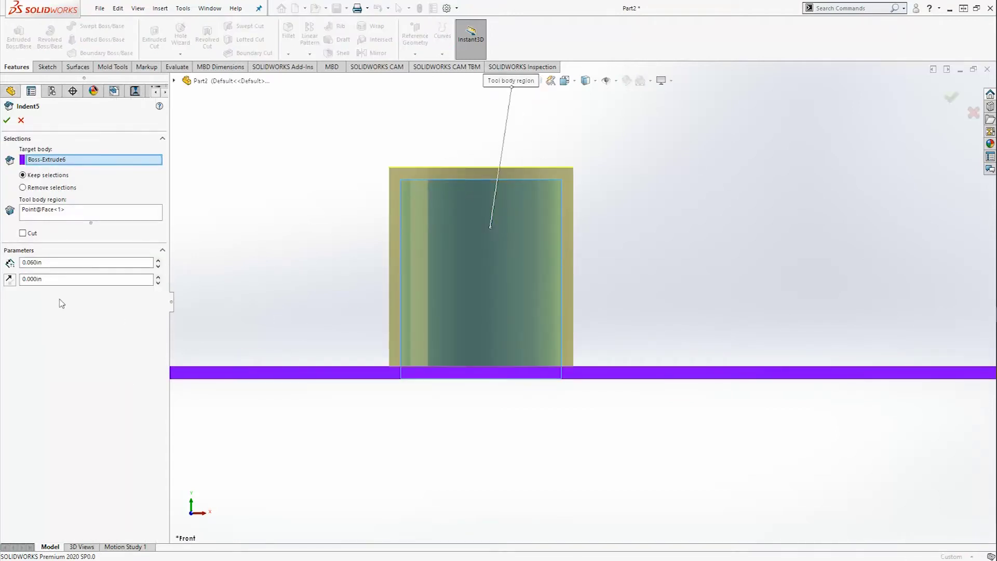
click(57, 281)
double_click(56, 281)
key(BackSpace)
text(.010)
key(Return)
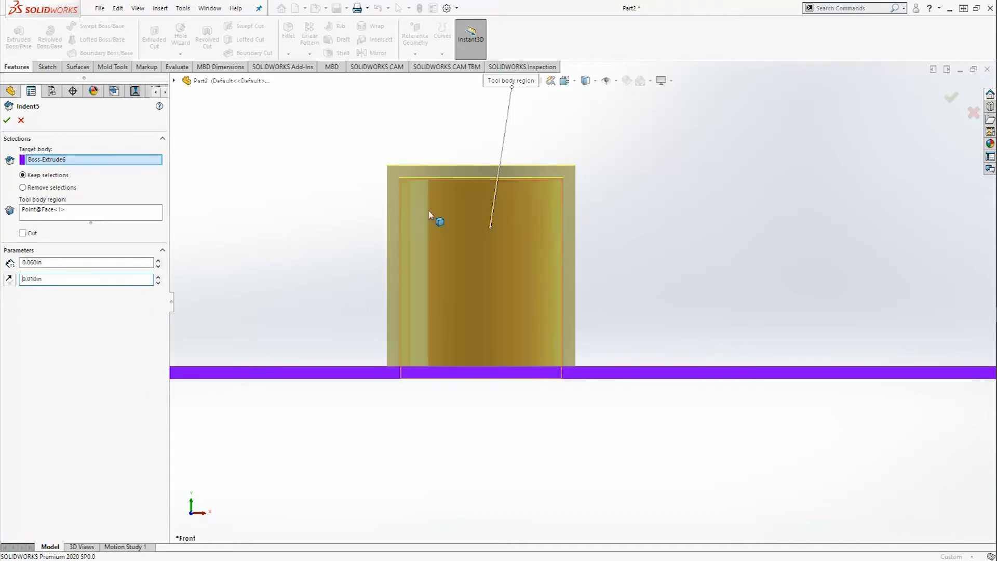
scroll(449, 218, down, 3)
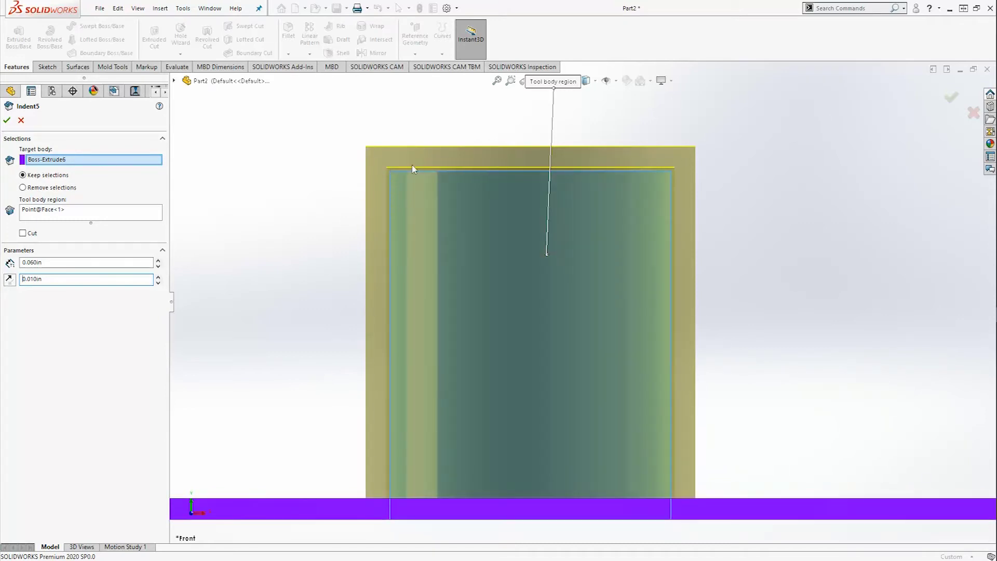
Set the indent's clearance to 0.060 in.
drag(53, 280, 10, 283)
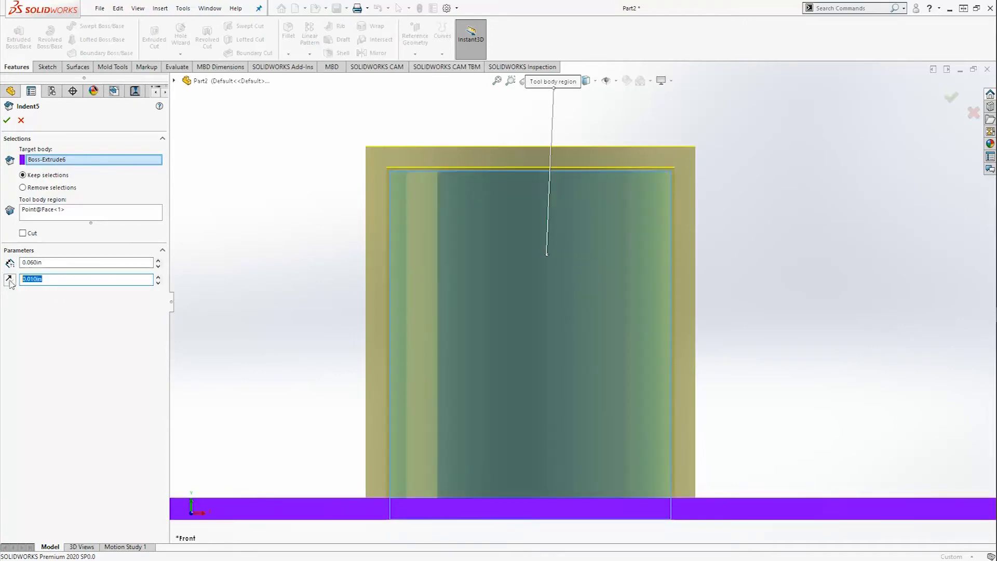
text(.0)
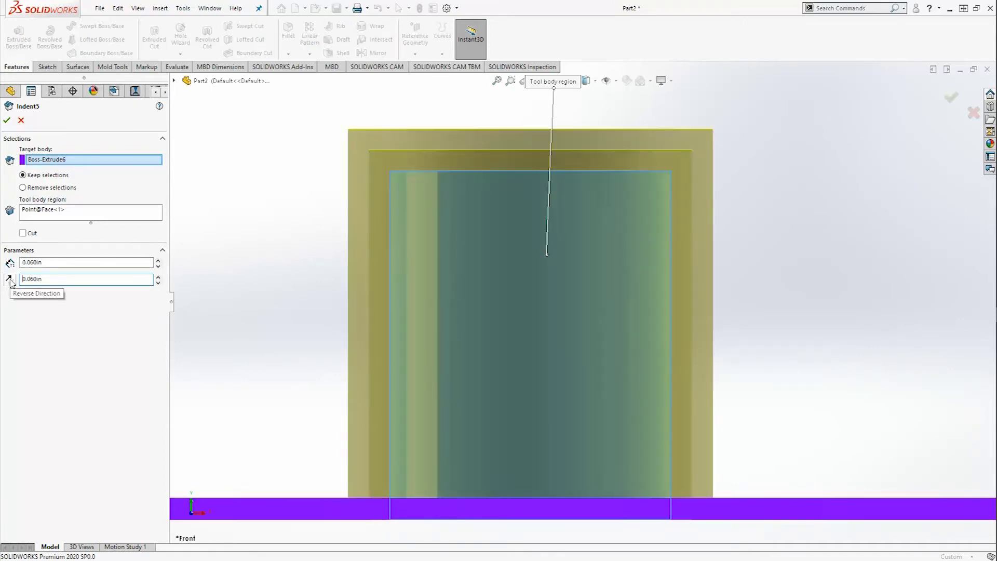
scroll(576, 334, up, 3)
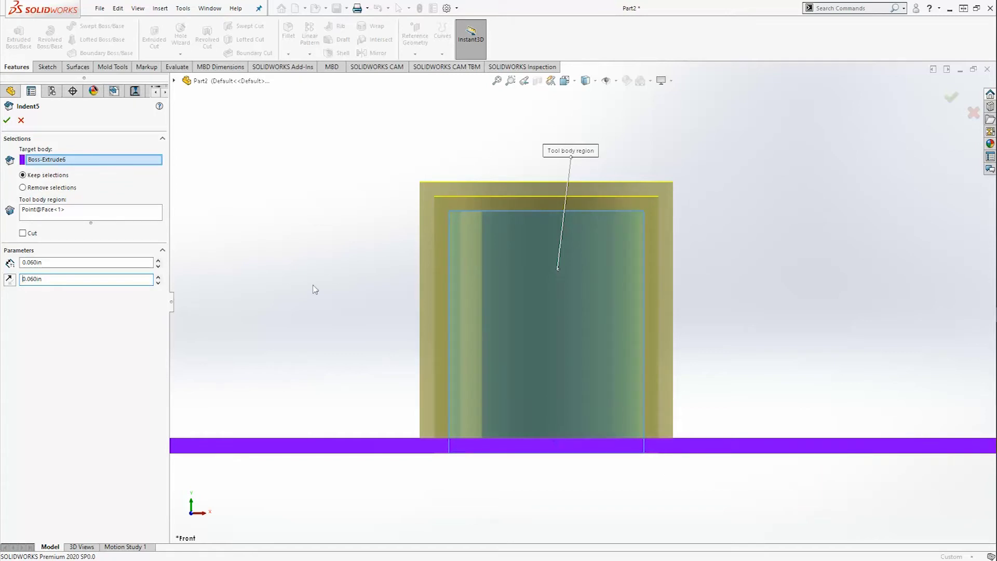
Switch the indent to Remove selections and turn on the Cut option.
click(62, 188)
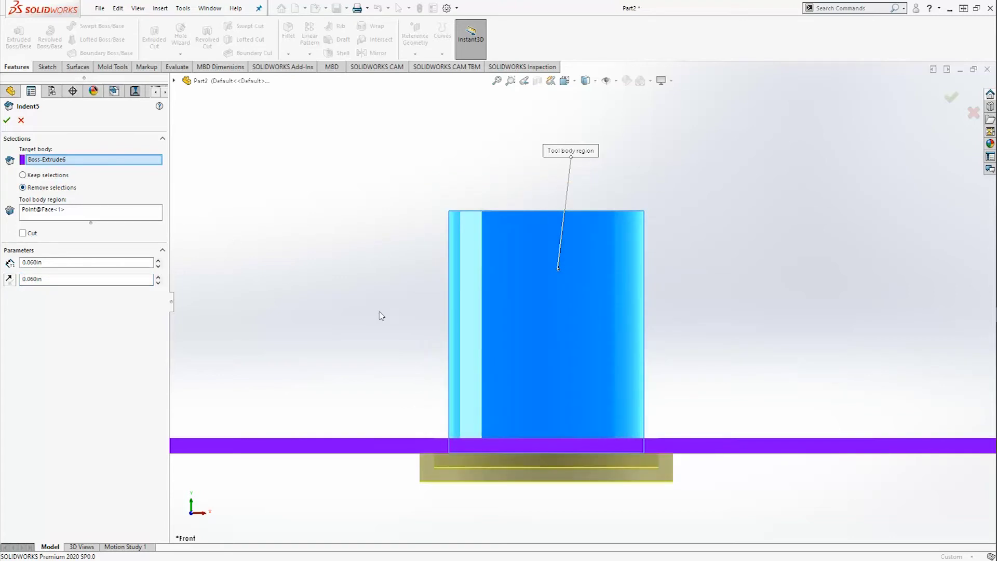
scroll(576, 481, down, 3)
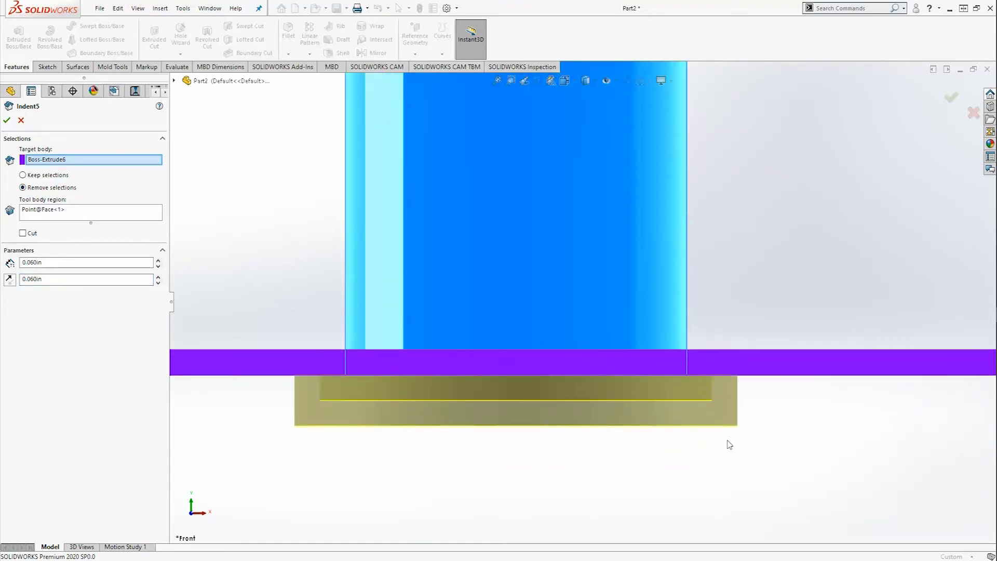
scroll(722, 436, up, 3)
click(33, 234)
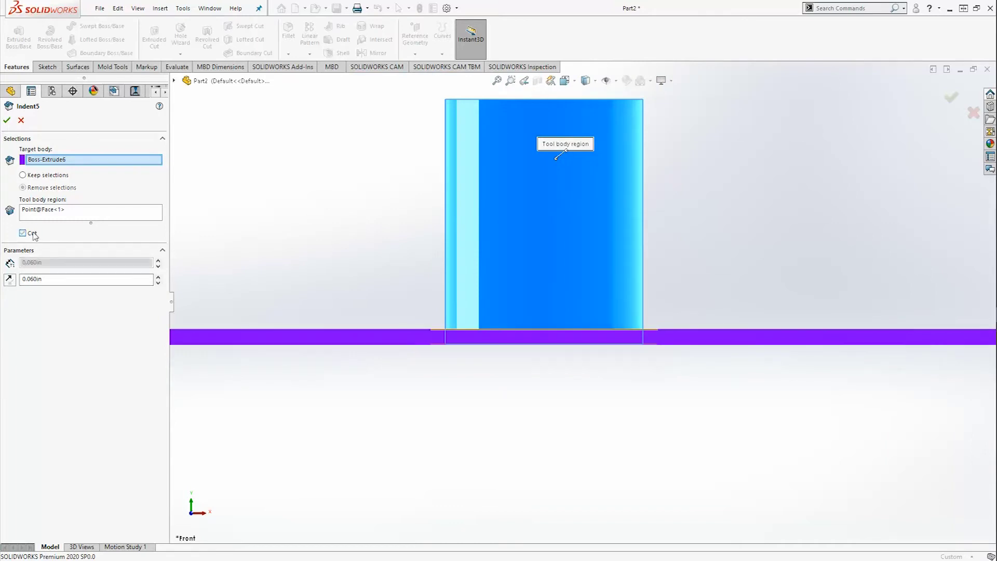
scroll(442, 291, up, 3)
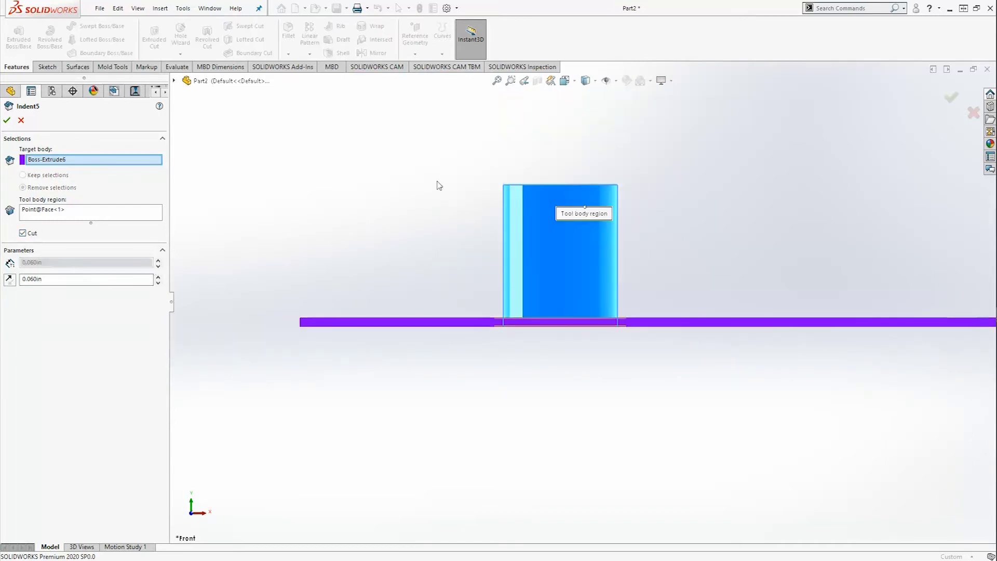
middle_drag(439, 185, 446, 252)
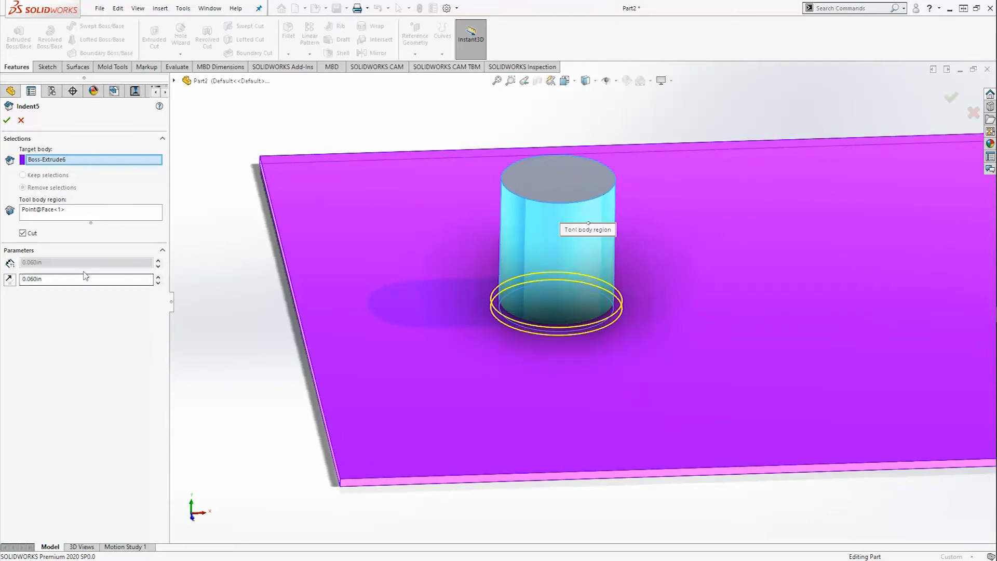
Set the cut's clearance to 0.010 in, accept the indent feature and inspect the gap around the cylinder.
double_click(51, 280)
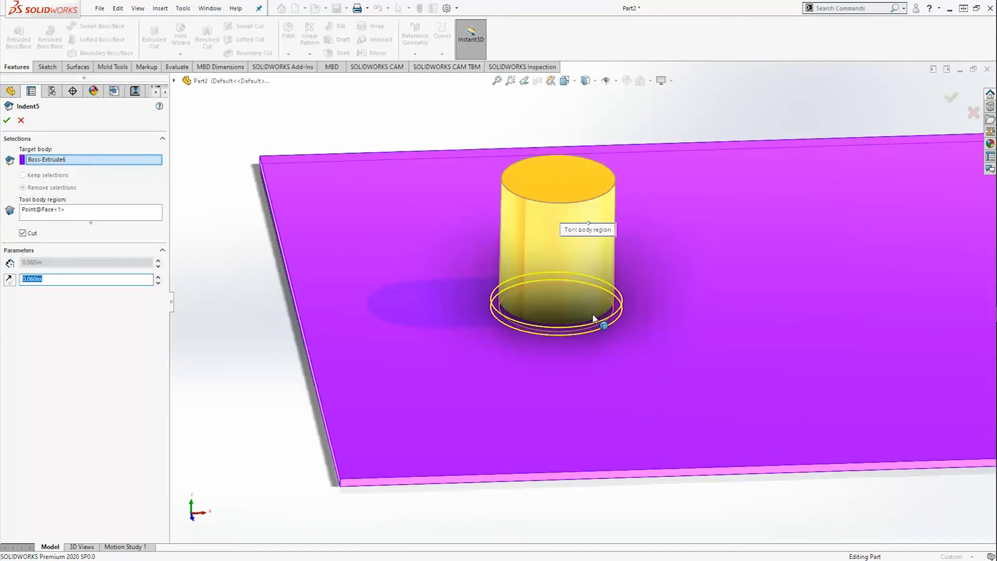
scroll(596, 319, down, 3)
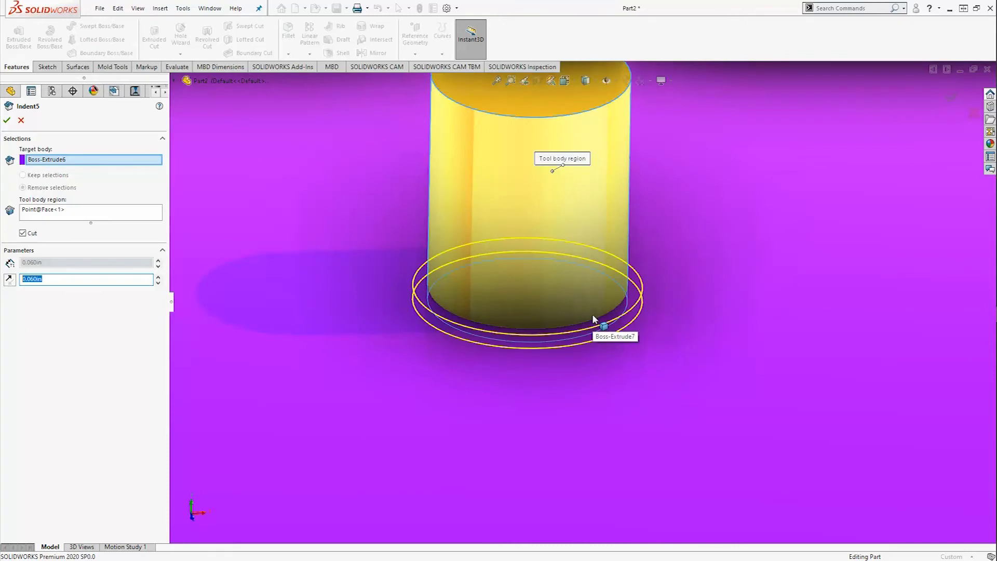
scroll(593, 315, up, 4)
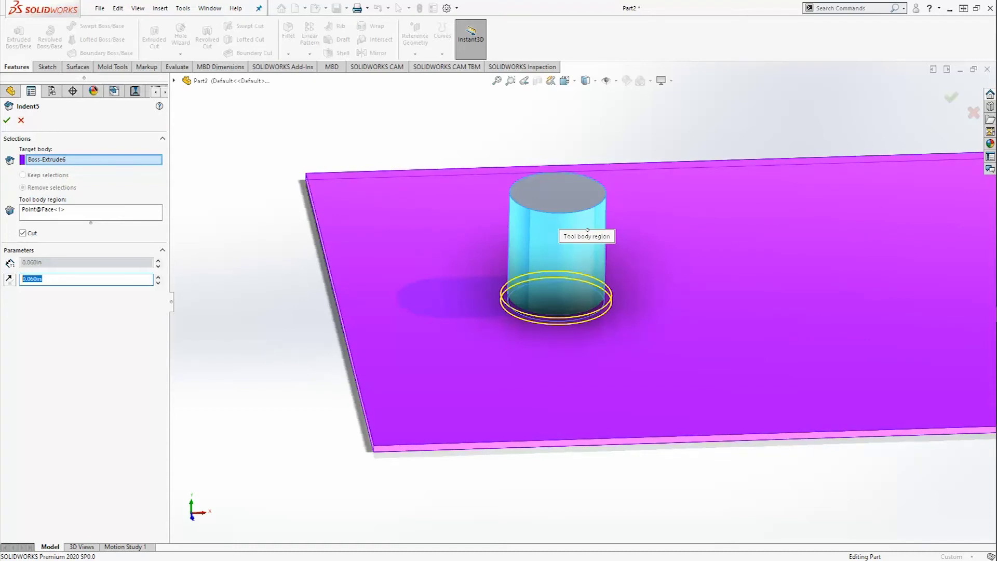
text(0.01)
key(Return)
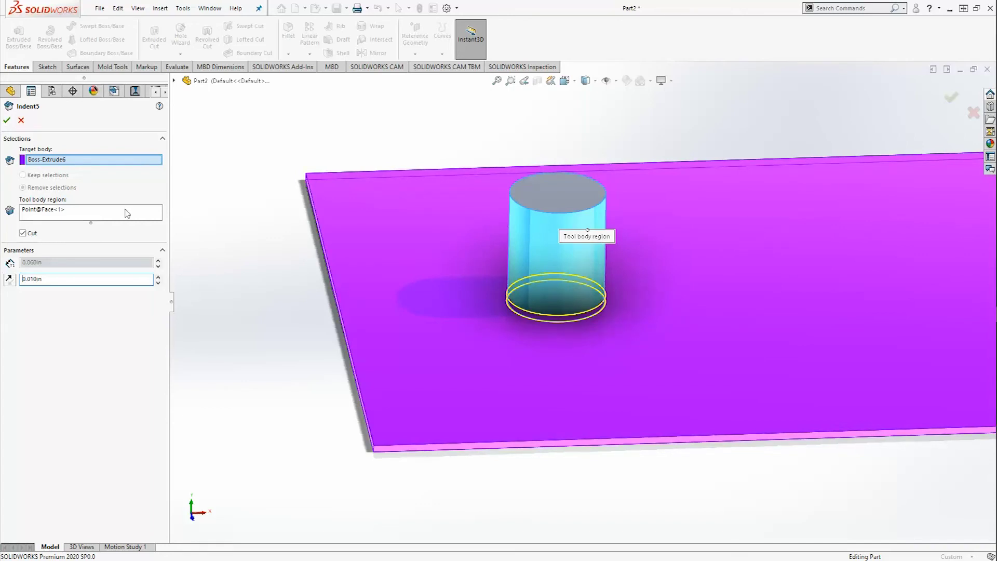
click(7, 120)
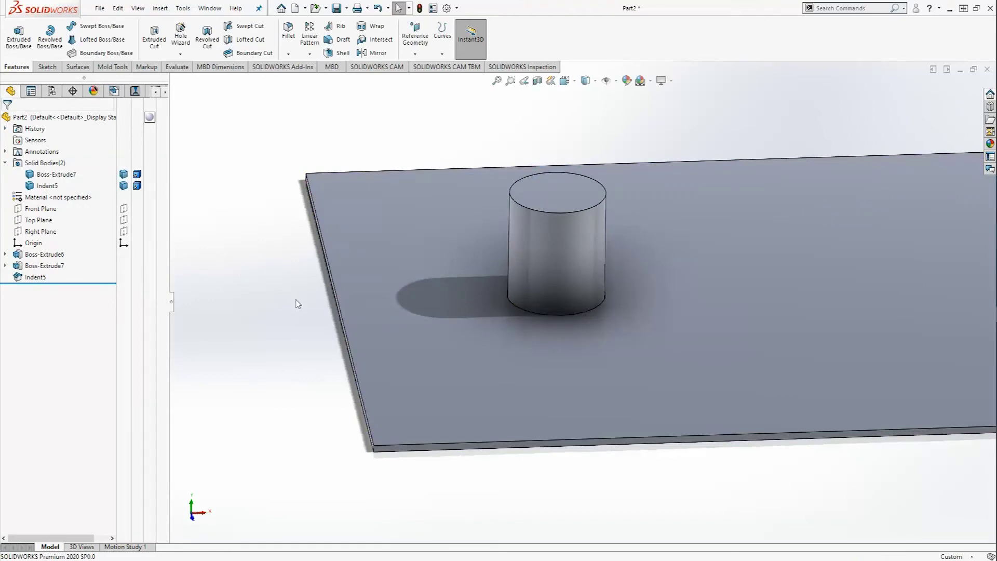
scroll(457, 285, down, 8)
mouse_move(446, 273)
middle_down()
mouse_move(436, 260)
mouse_move(453, 285)
middle_up()
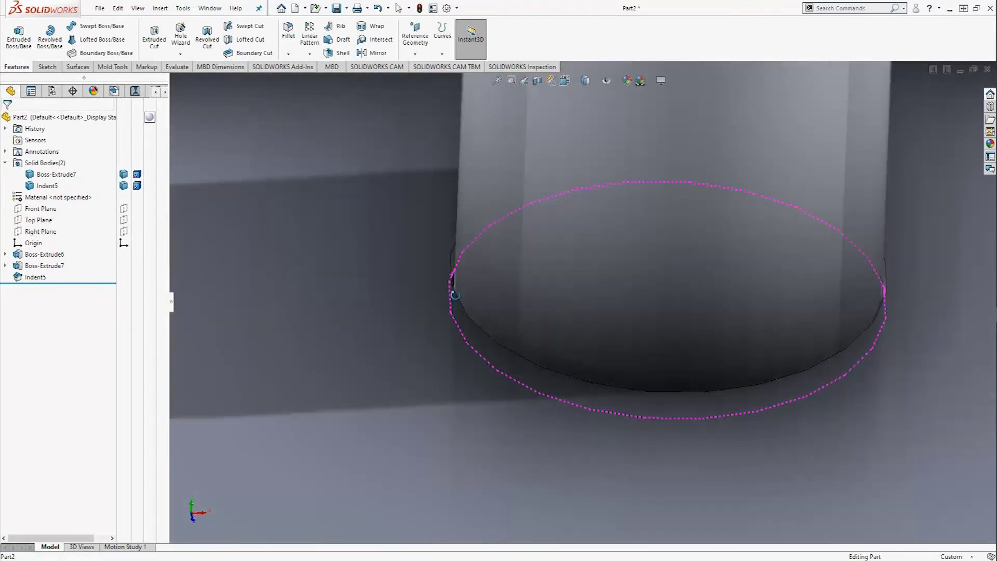
scroll(464, 304, up, 10)
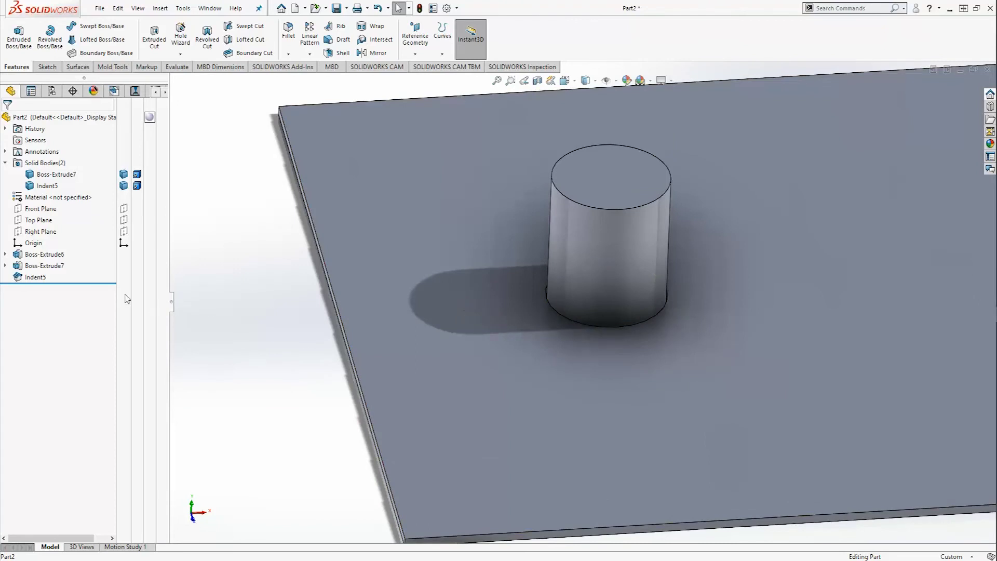
Roll the model history back to just before the indent feature.
drag(104, 284, 106, 270)
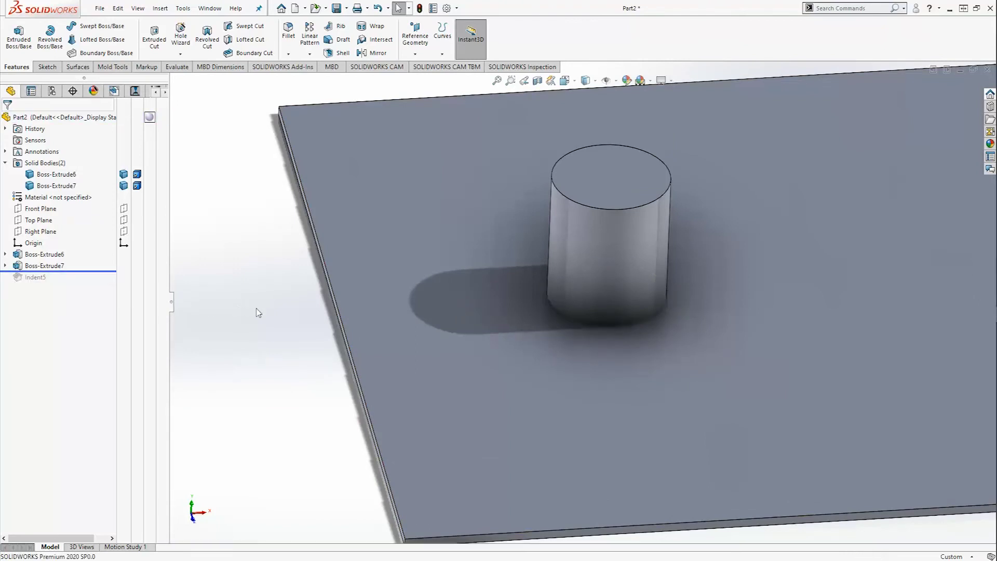
scroll(285, 314, up, 2)
scroll(774, 334, down, 4)
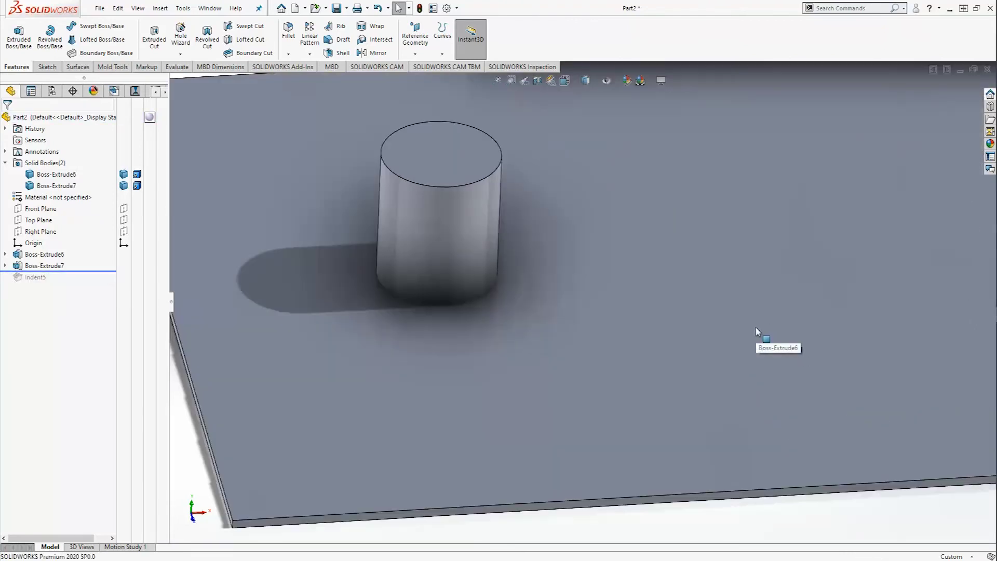
scroll(757, 332, up, 1)
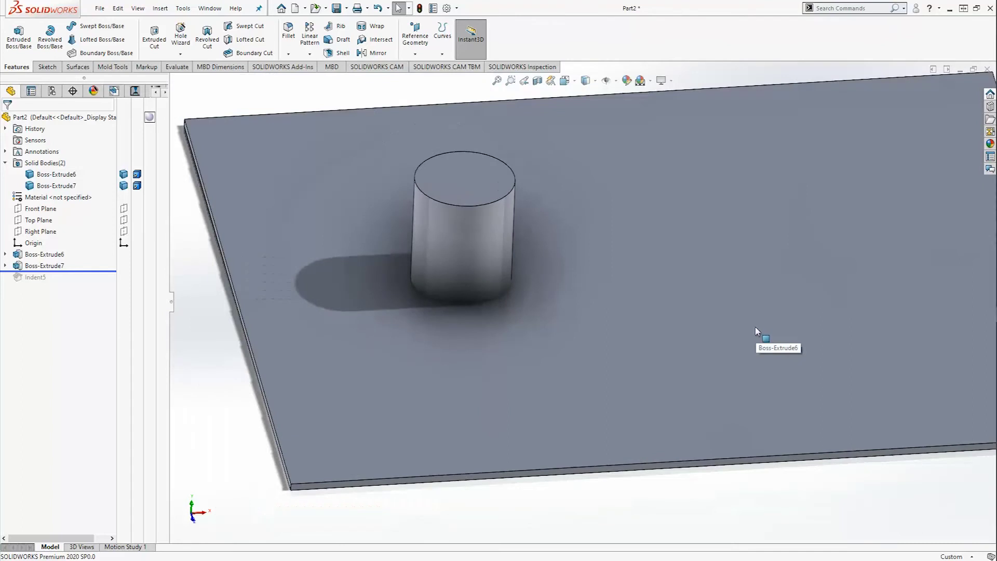
Combine the two solid bodies with Subtract, using the plate as main body and the cylinder as the body to combine.
click(55, 174)
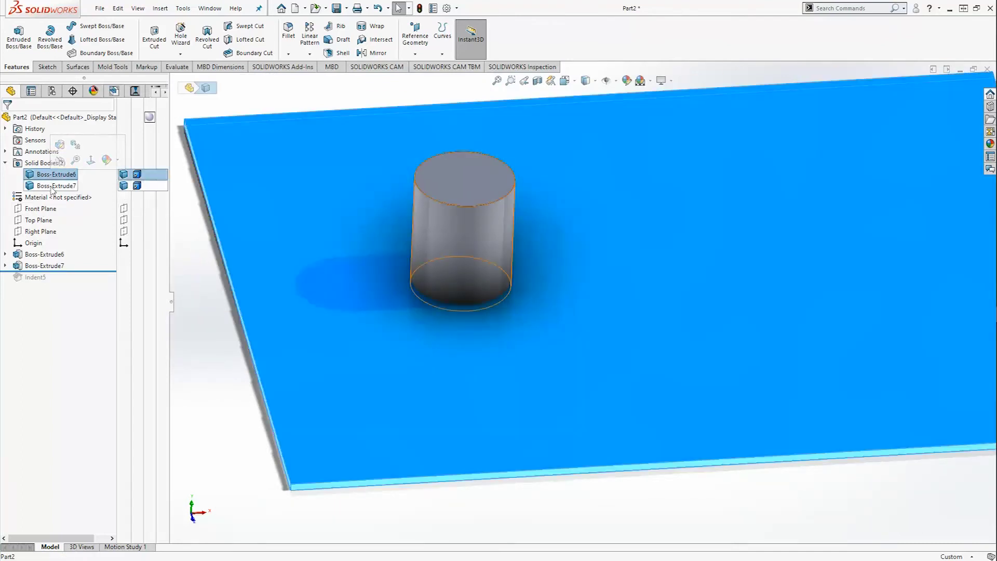
ctrl+click(52, 186)
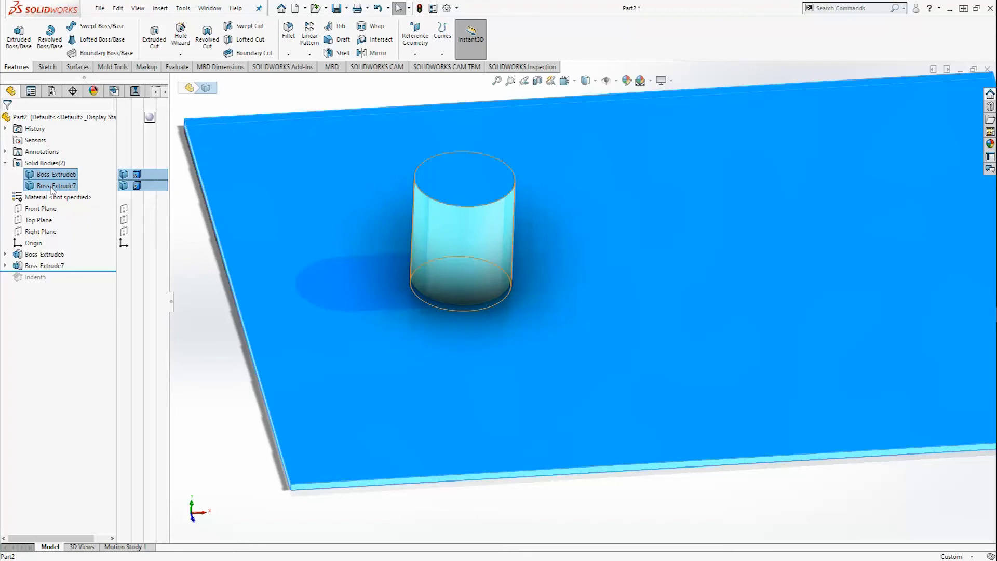
right_click(53, 191)
click(83, 244)
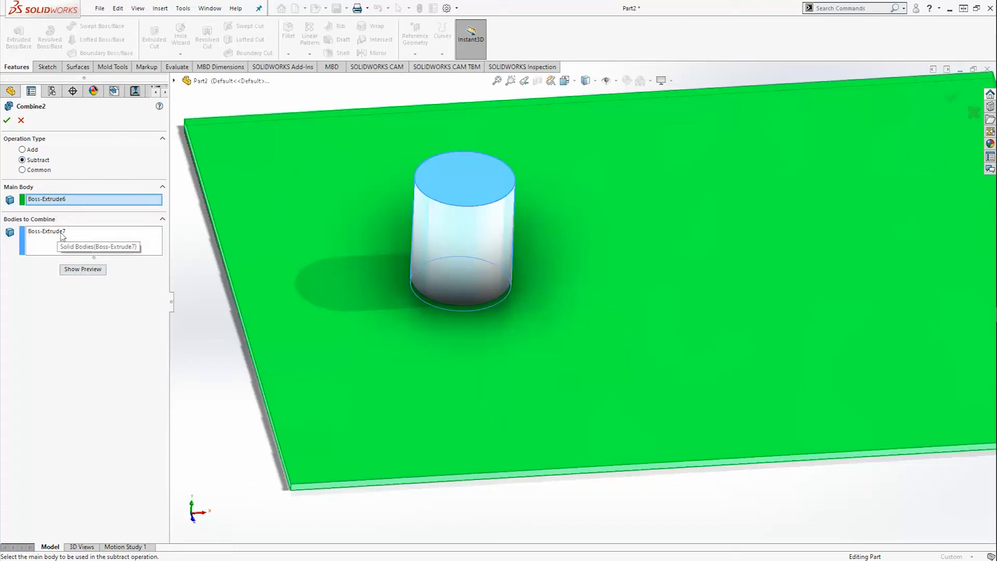
click(83, 270)
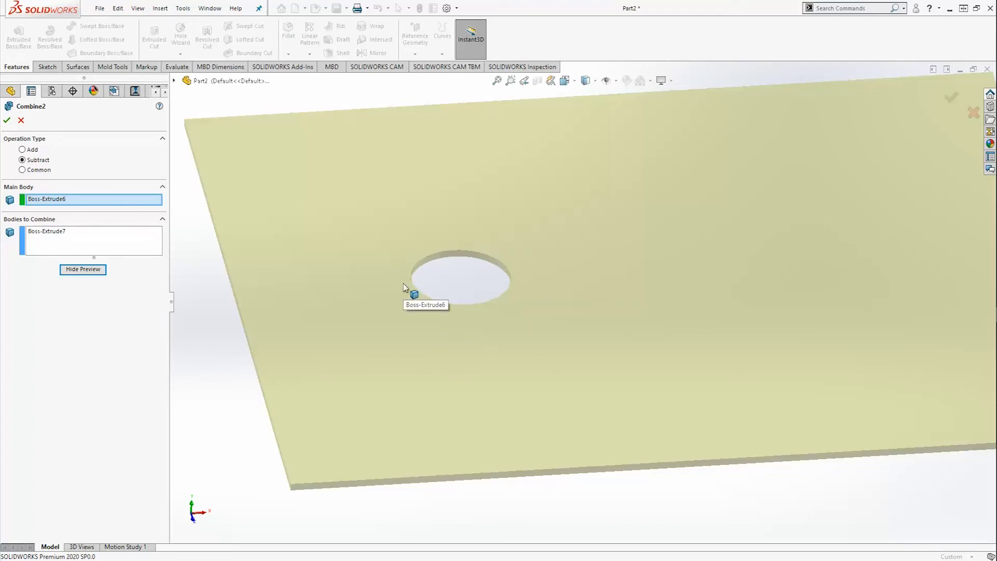
click(7, 120)
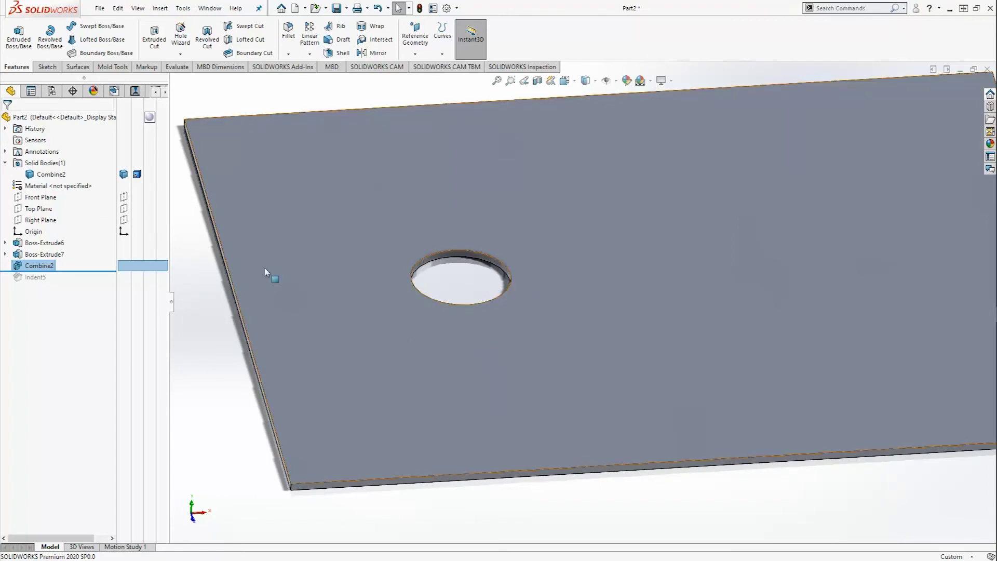
Delete the Combine subtract feature and roll the model history forward past the indent feature.
click(44, 267)
key(F2)
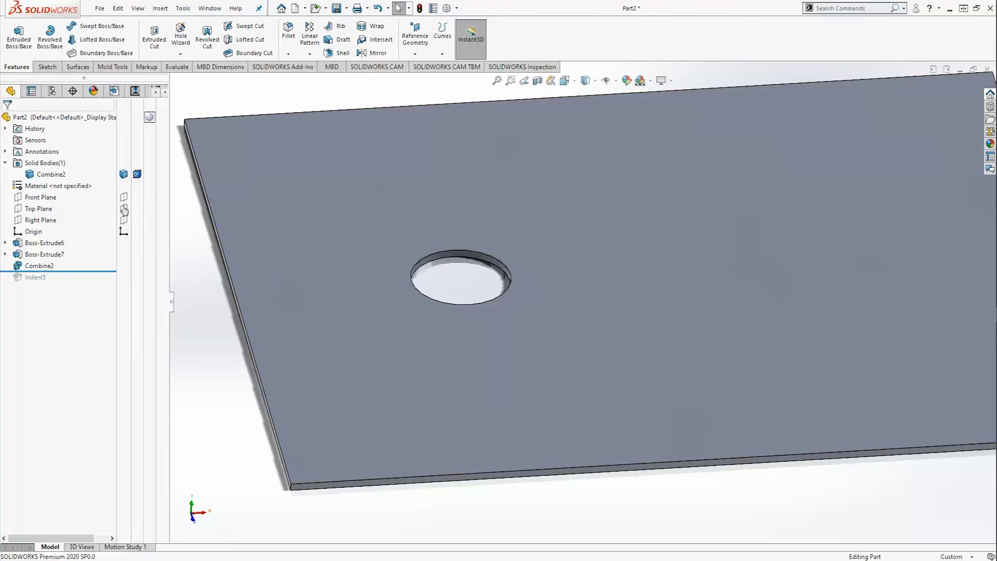
click(42, 266)
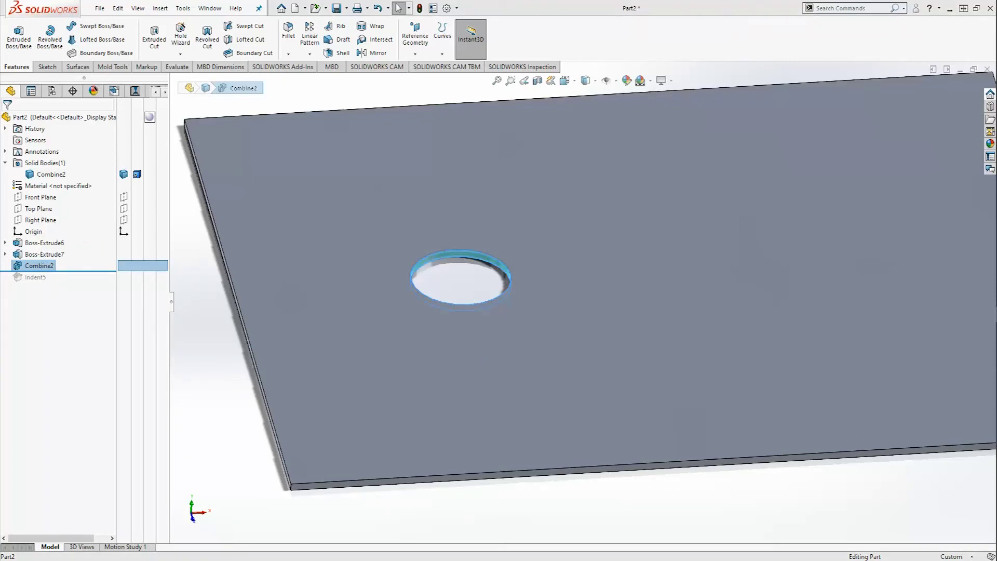
key(Delete)
click(344, 250)
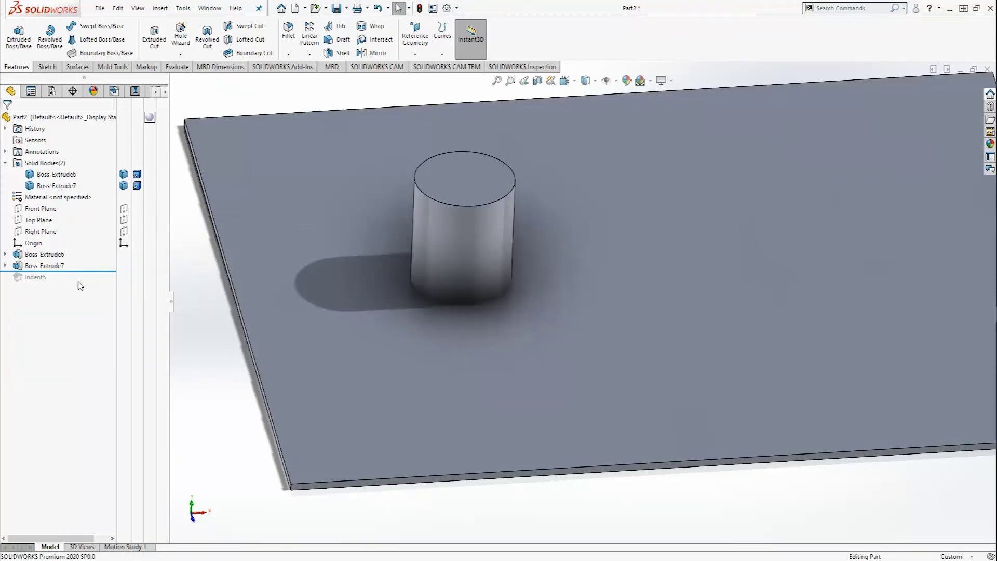
drag(84, 272, 84, 284)
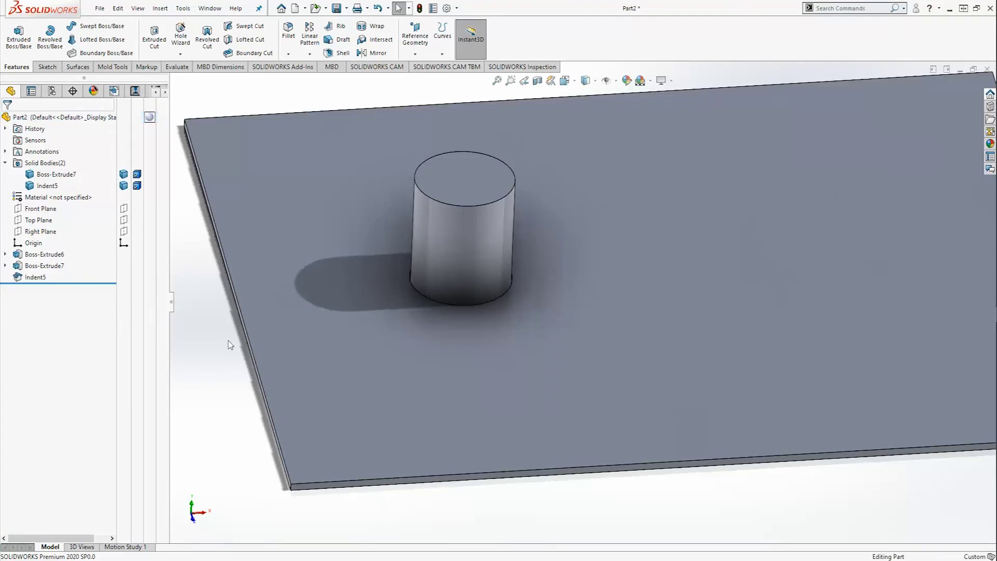
Edit the indent feature to turn off Cut and use Keep selections, and accept the change.
right_click(36, 277)
click(43, 252)
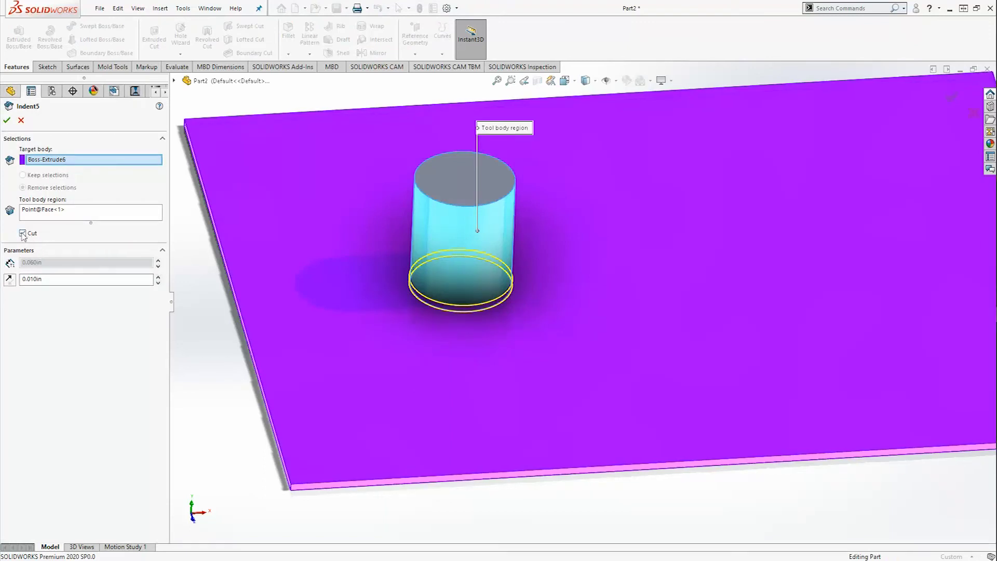
click(22, 234)
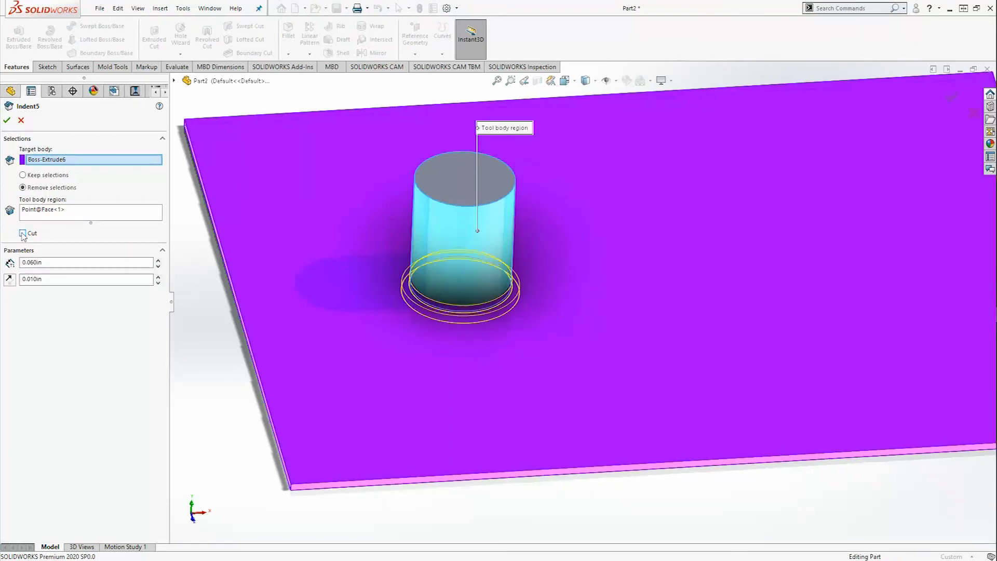
click(40, 175)
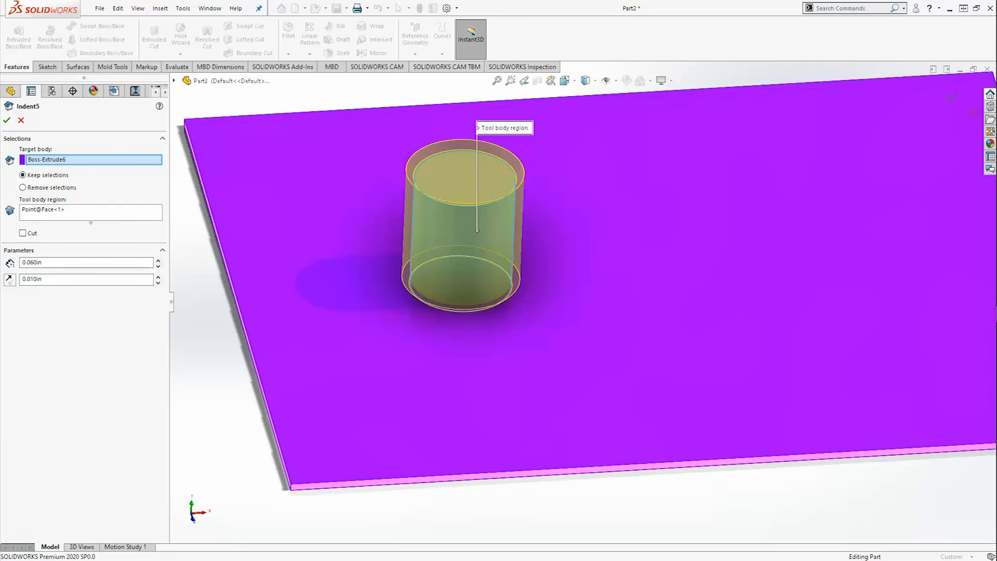
click(7, 120)
scroll(322, 329, up, 2)
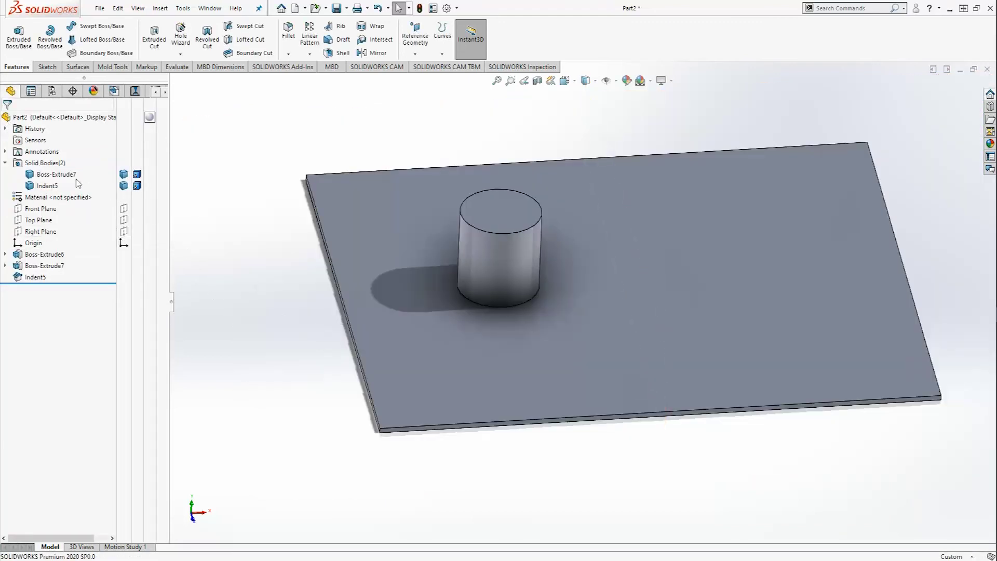
Identify the two solid bodies and hide the indented plate, leaving only the cylinder tool body shown.
click(56, 174)
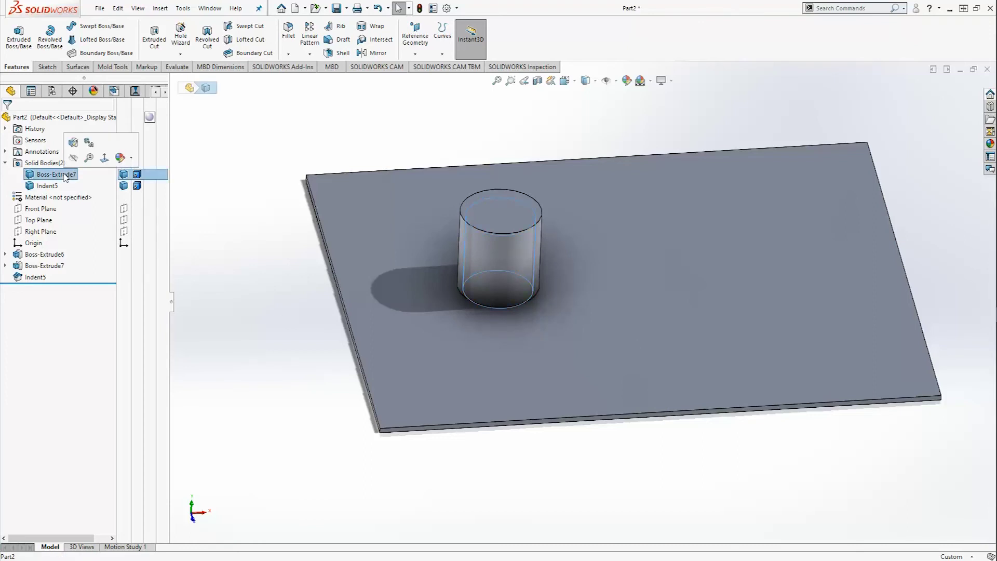
click(46, 186)
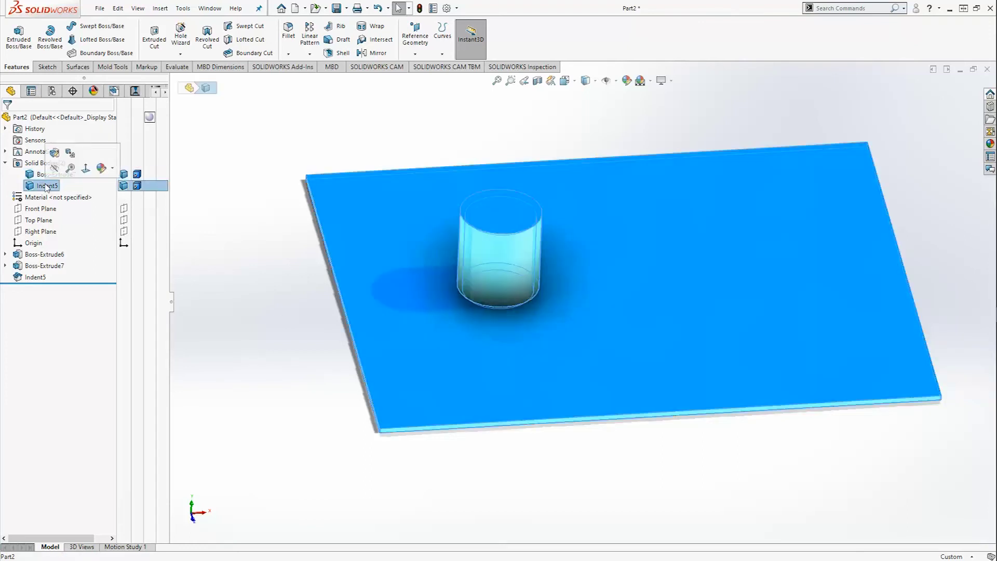
click(123, 174)
click(124, 186)
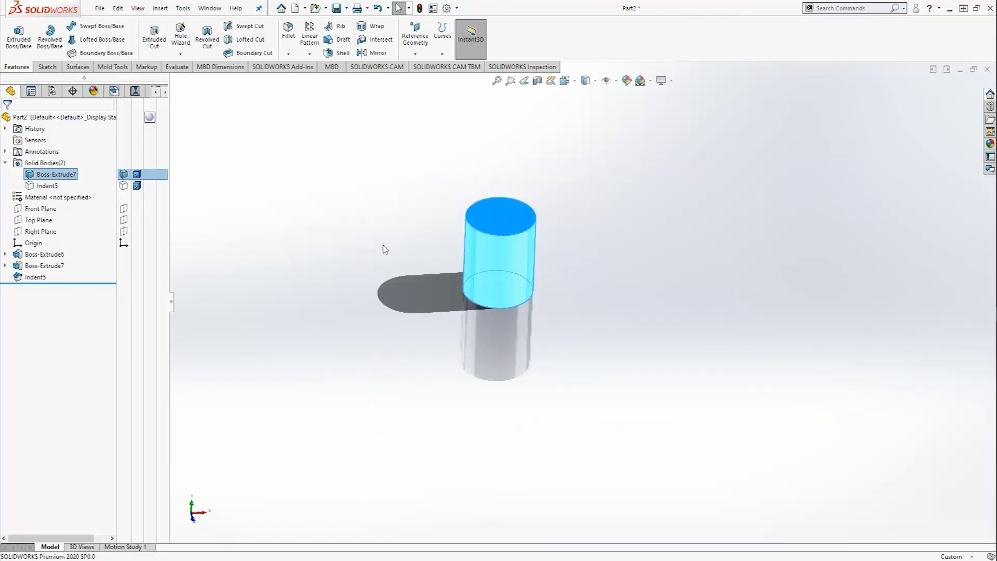
click(645, 273)
scroll(555, 230, down, 2)
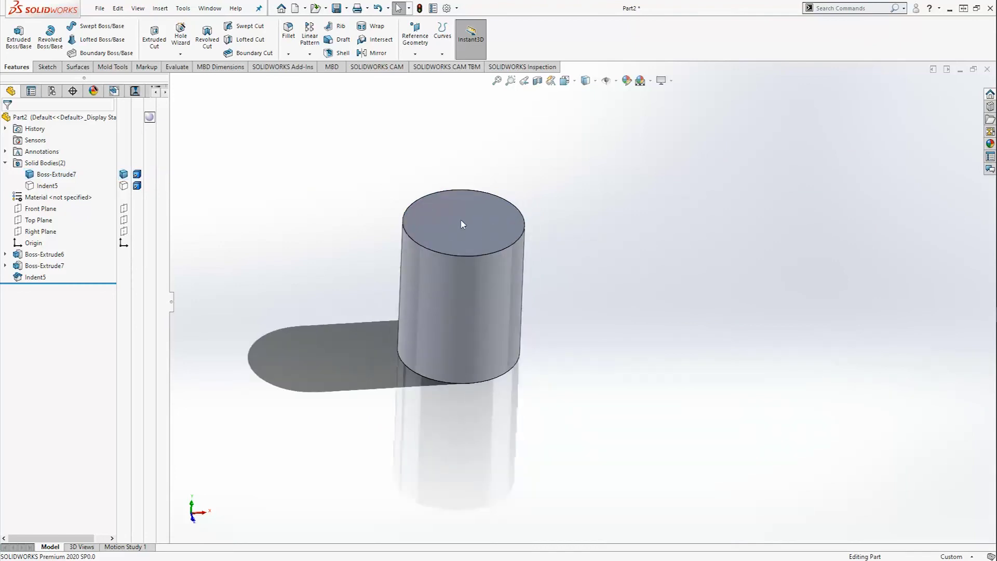
Sketch a circle of about 0.154 in radius at the centre of the cylinder's top face.
right_click(460, 220)
click(483, 208)
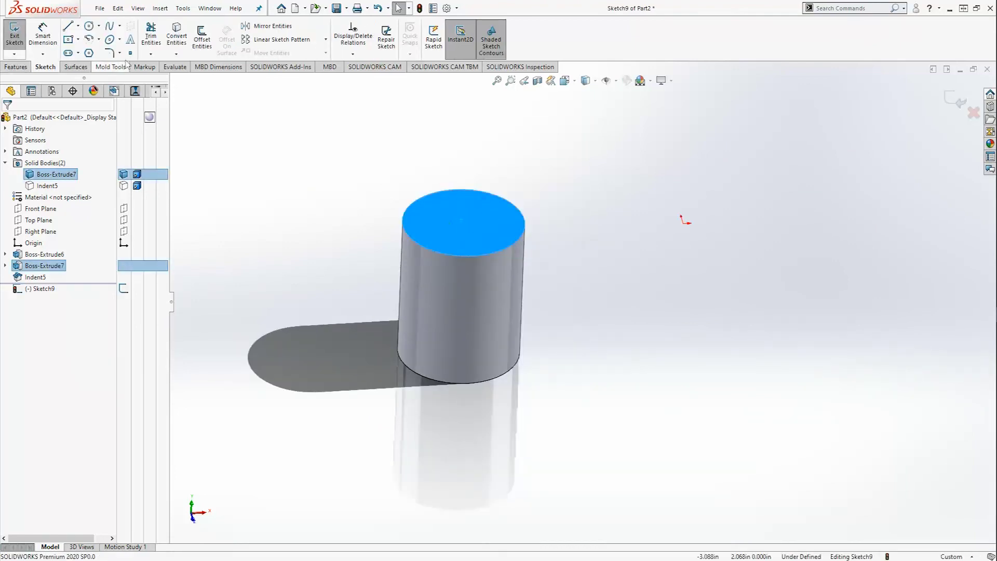
click(89, 25)
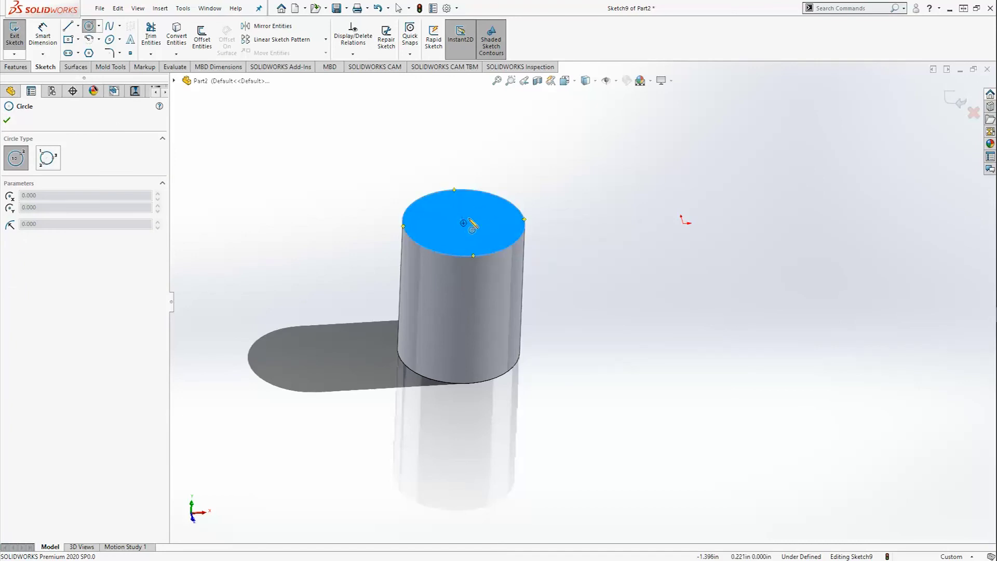
click(464, 224)
click(480, 217)
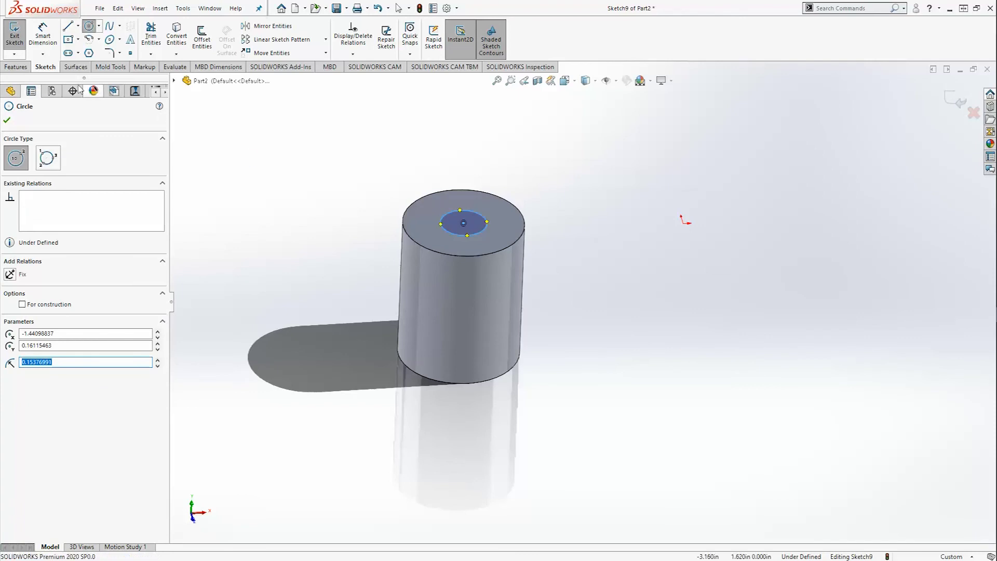
Extrude the circle 0.5 in upward, merged with the cylinder, and show the indented plate body again.
click(15, 67)
key(Escape)
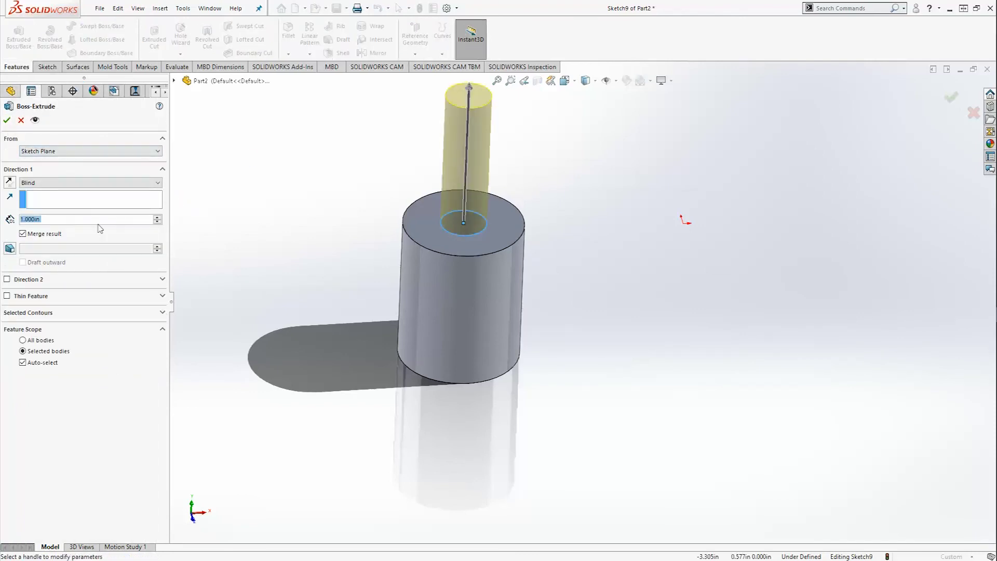
text(0.5)
key(Return)
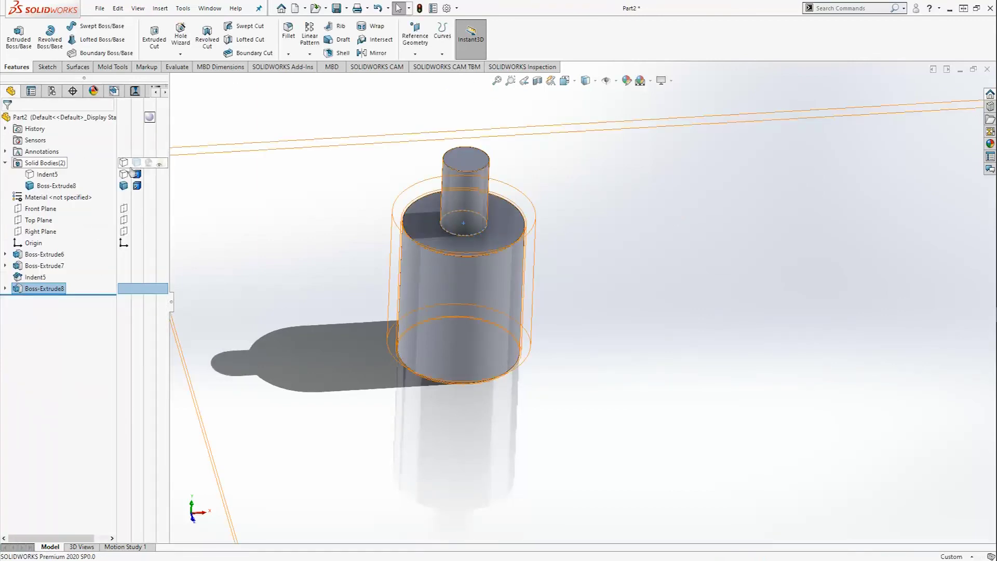
click(123, 176)
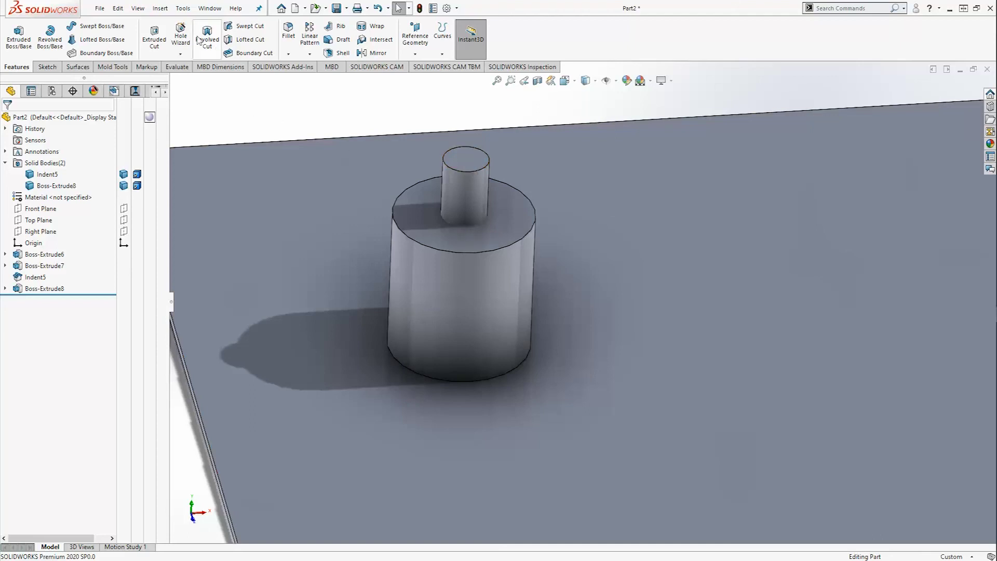
Start a new Indent with the plate as target body and the small upper cylinder as tool body region, with Cut turned on.
click(161, 8)
mouse_move(197, 49)
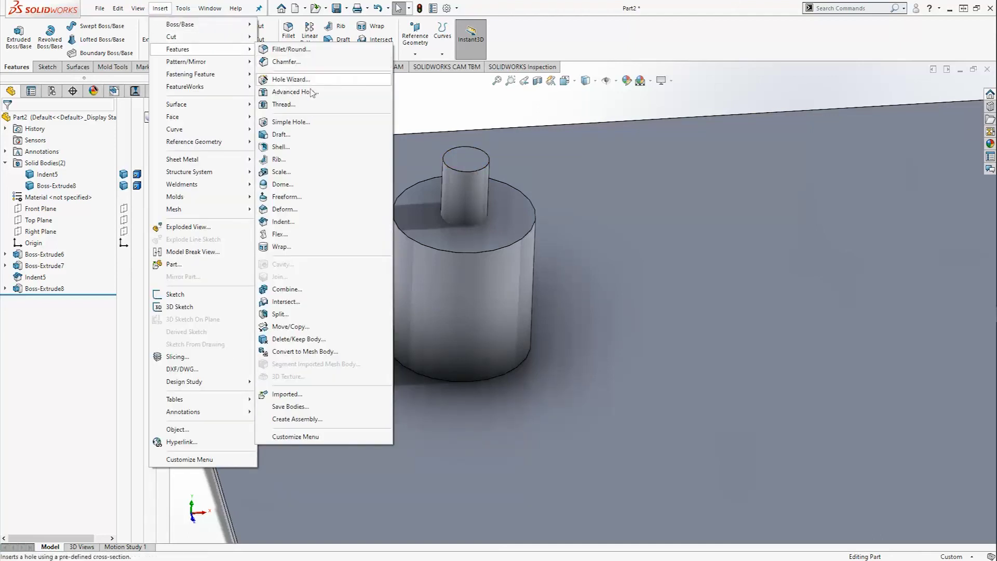
click(306, 222)
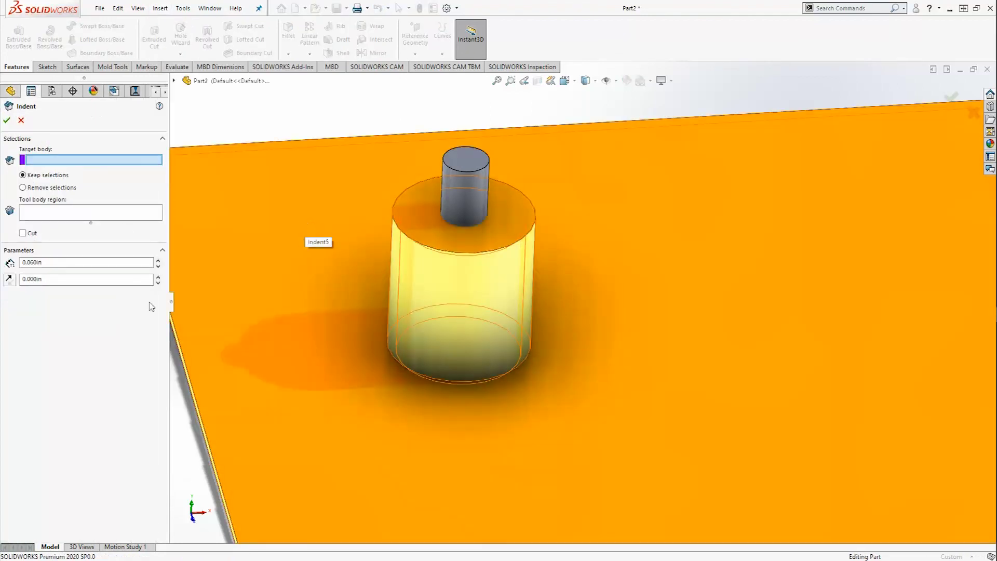
click(293, 183)
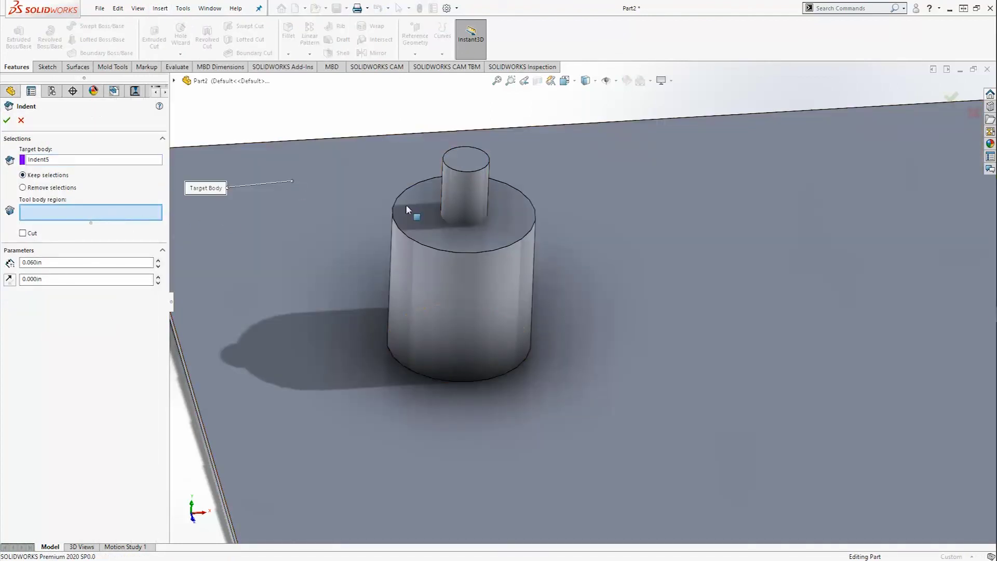
click(466, 198)
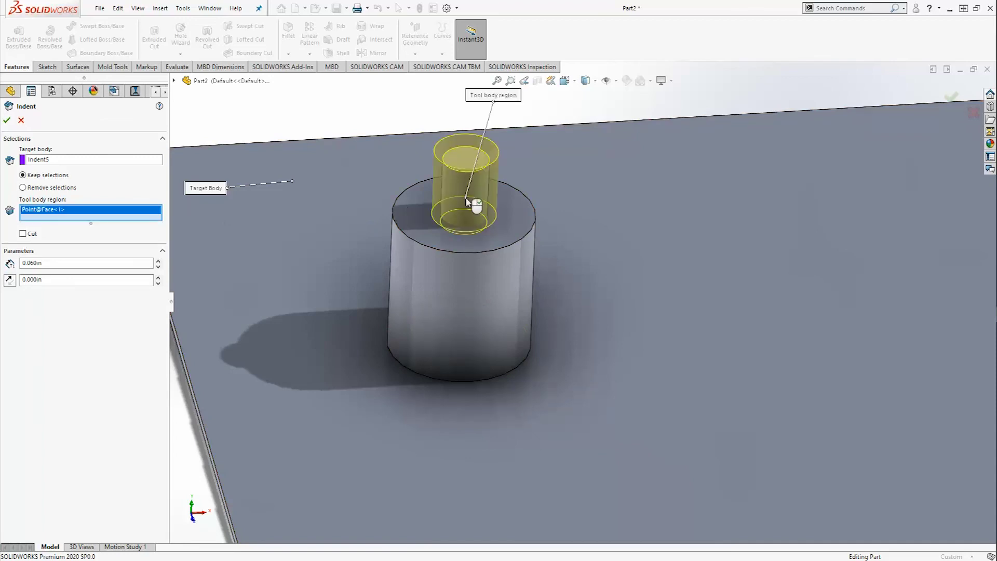
click(23, 234)
key(f)
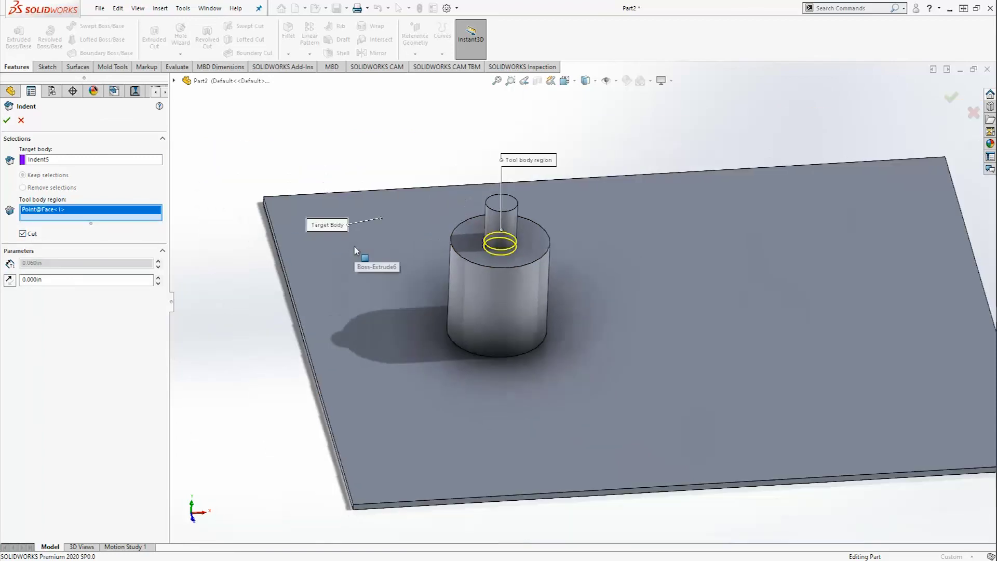
Set the new indent's clearance to 0.010 in and accept the feature.
double_click(136, 282)
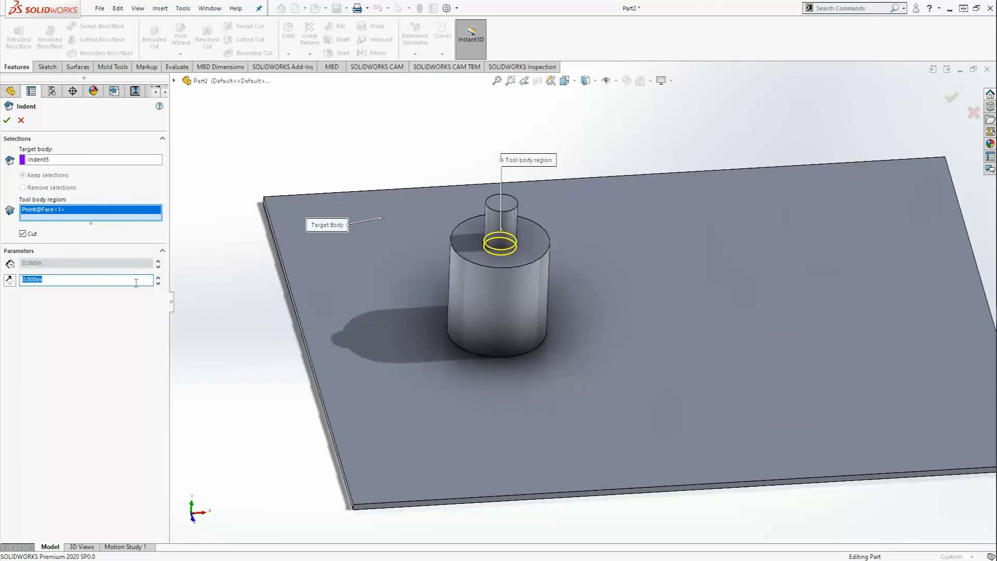
text(.01)
key(Return)
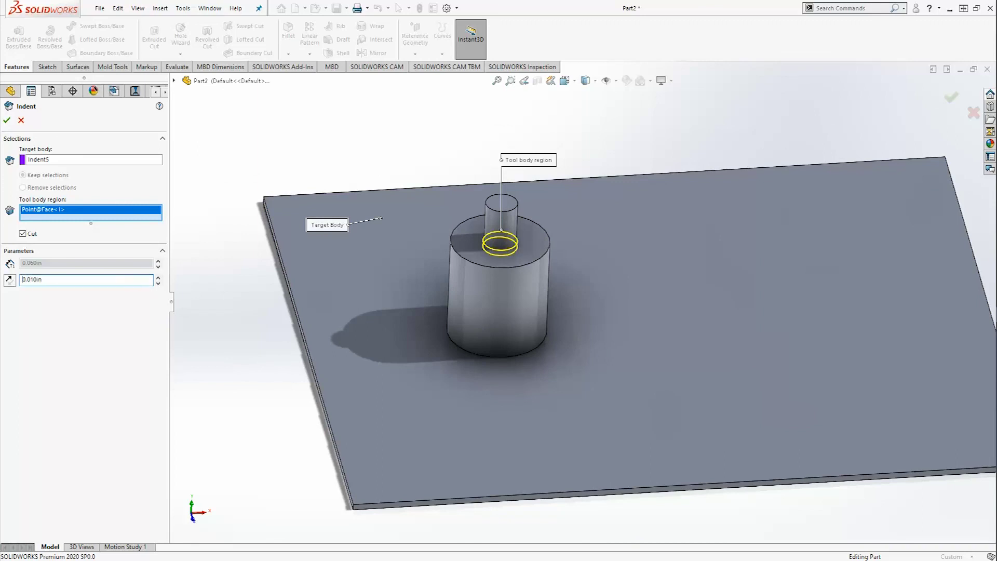
click(7, 120)
Hide the stepped cylinder tool body and inspect the cut hole from underneath and in isometric view.
scroll(526, 255, up, 5)
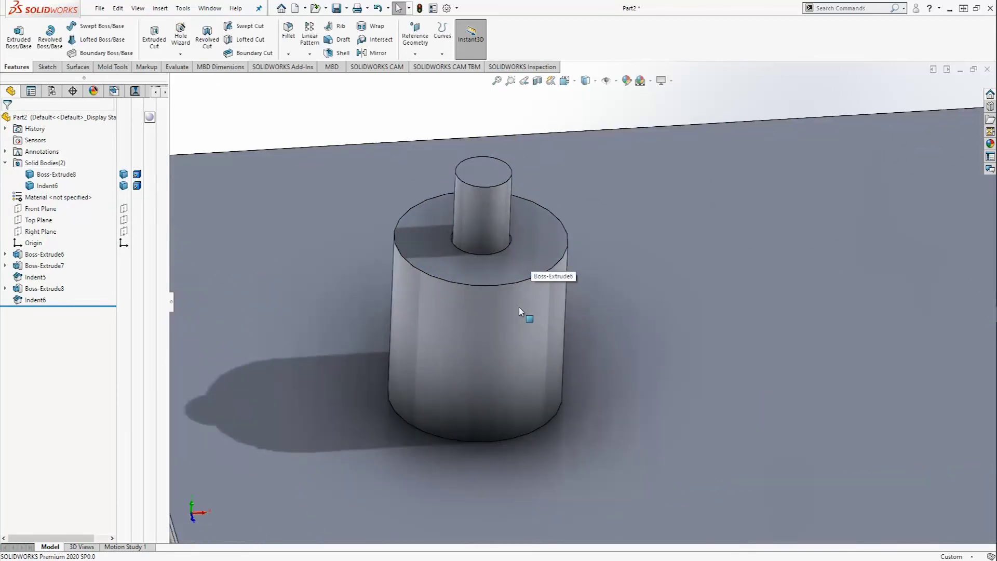
right_click(488, 240)
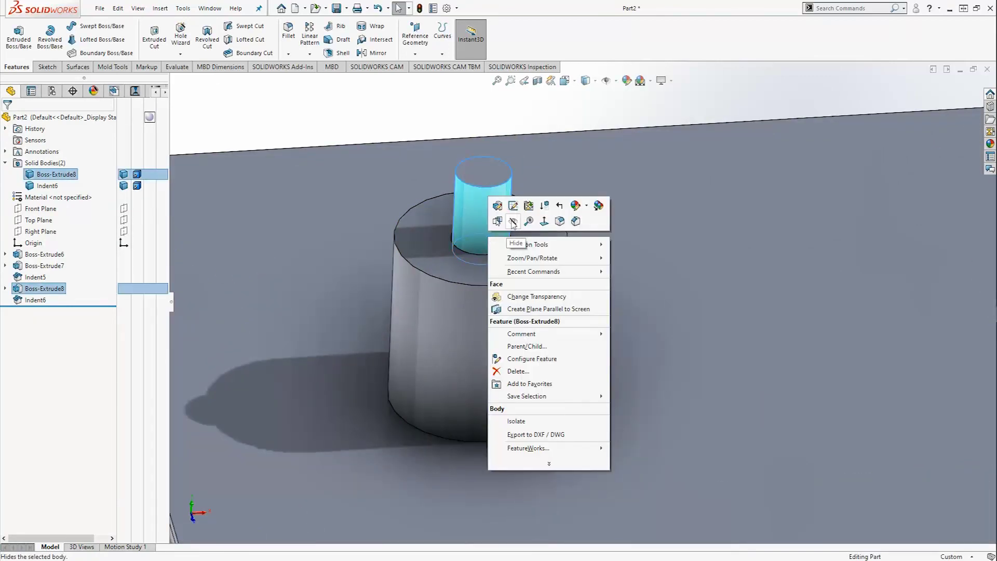
click(518, 227)
middle_drag(545, 311, 552, 250)
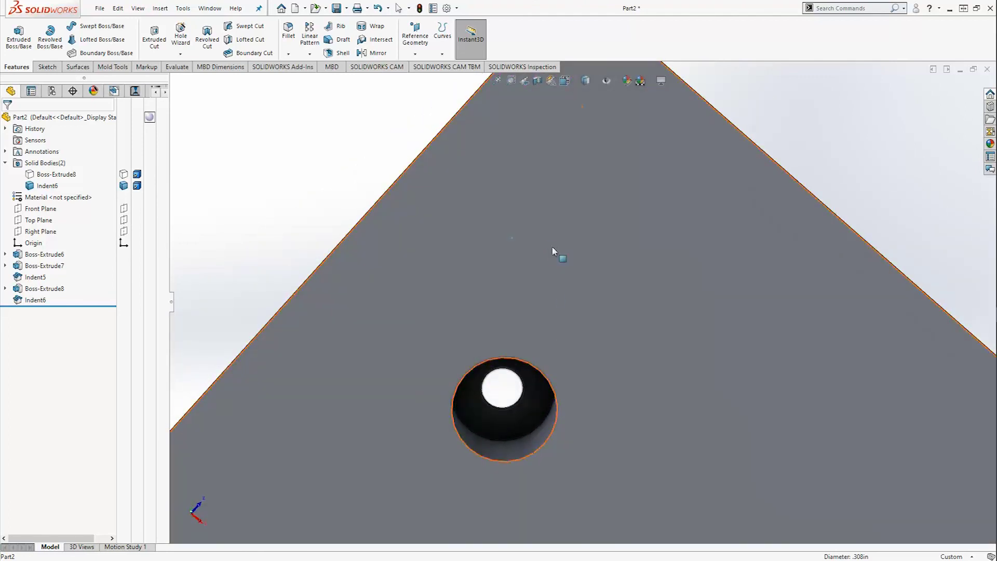
scroll(522, 416, up, 5)
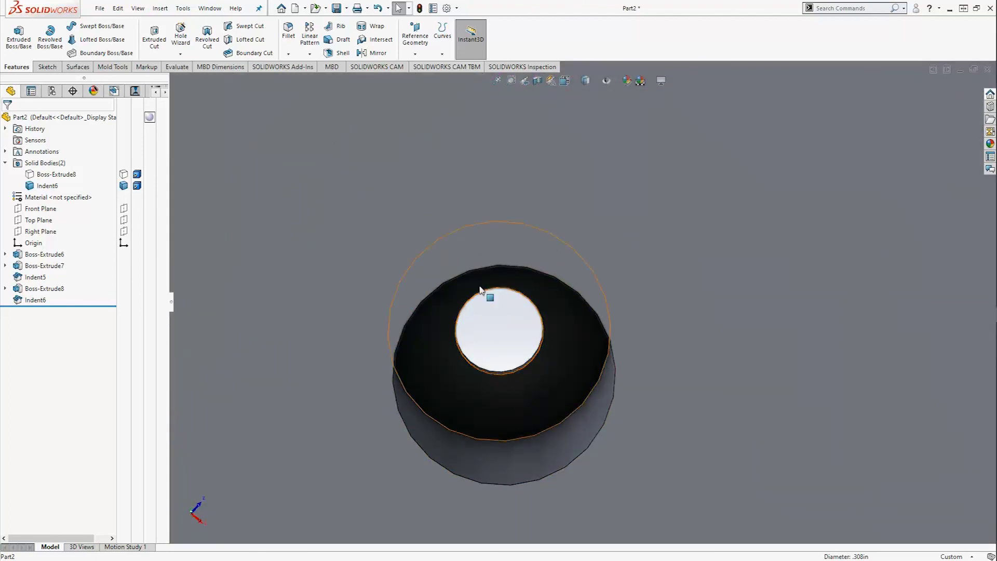
scroll(532, 302, down, 2)
scroll(534, 300, down, 2)
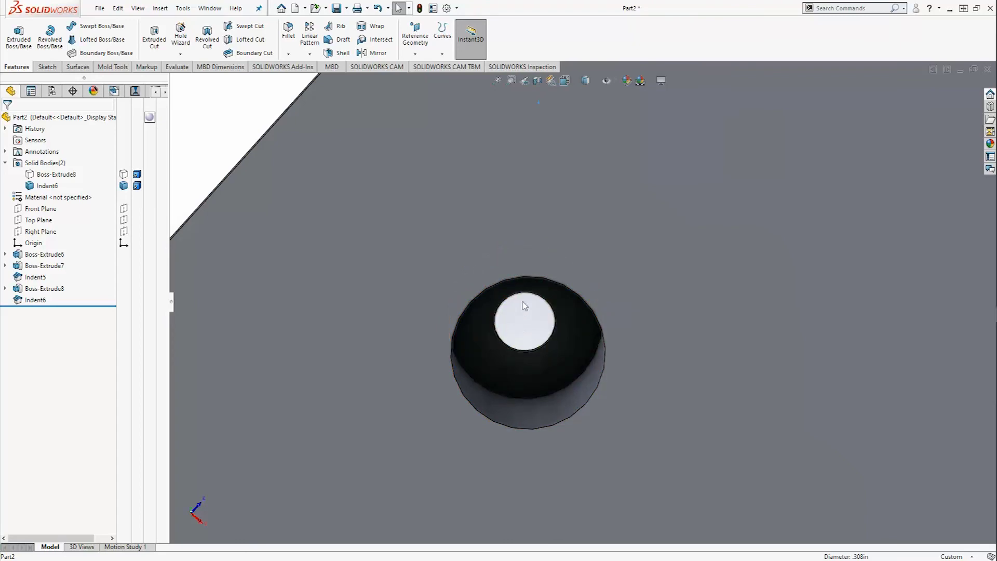
middle_drag(541, 280, 541, 267)
key(ctrl+7)
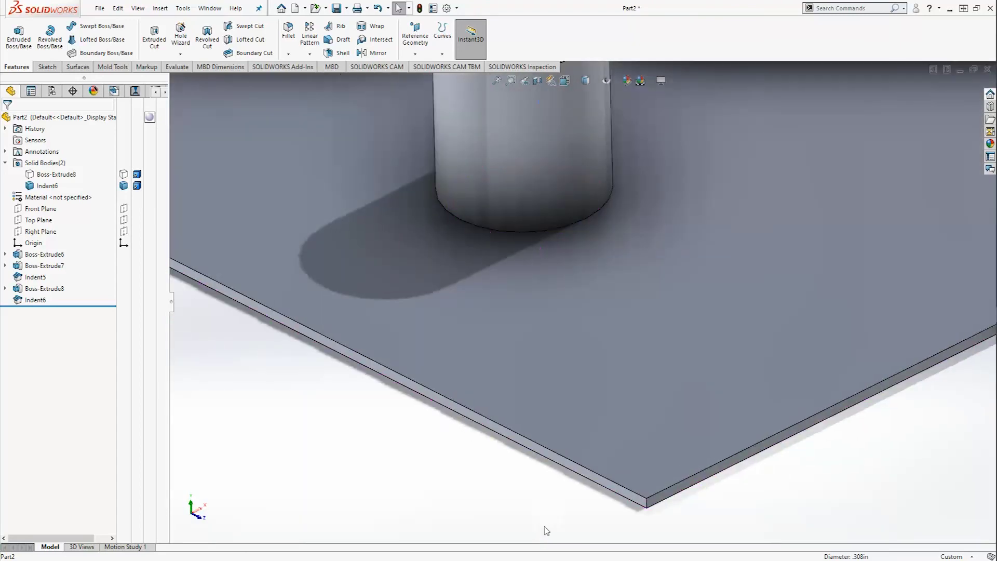
scroll(643, 251, down, 2)
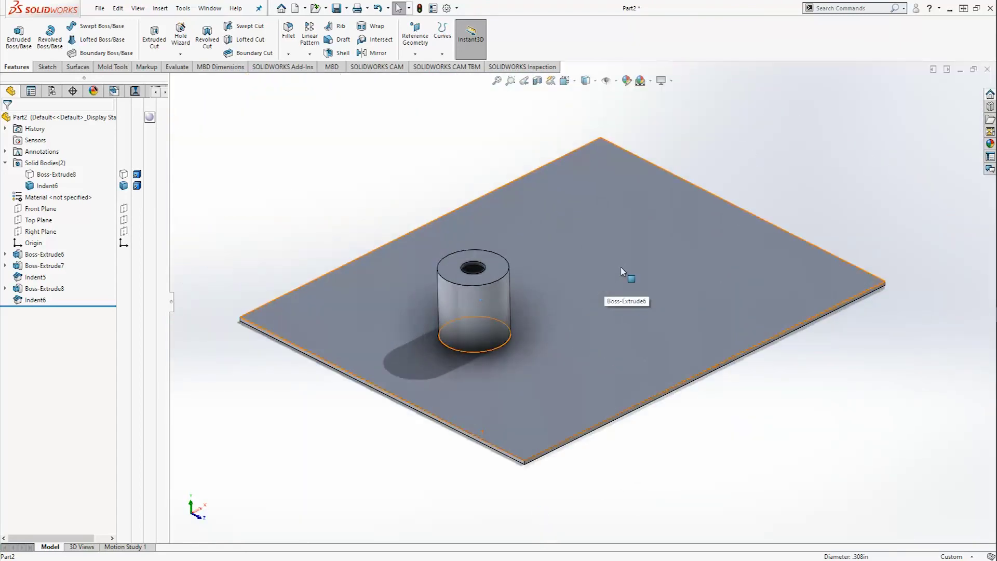